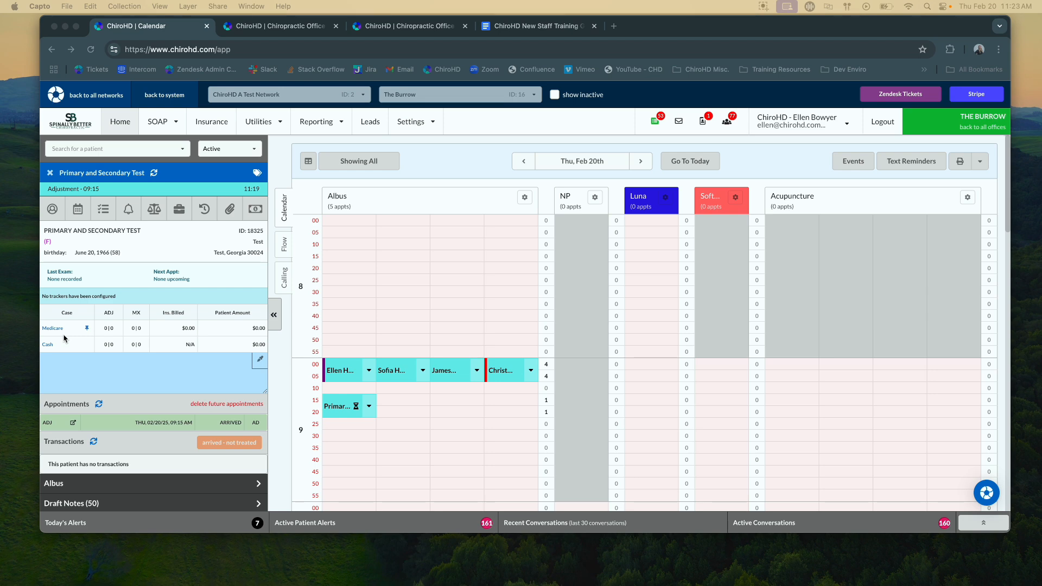
- Open the insurance coverage of the patient's Medicare case and review the priority and coverage date fields for a new insurance, without saving one
left_click(180, 218)
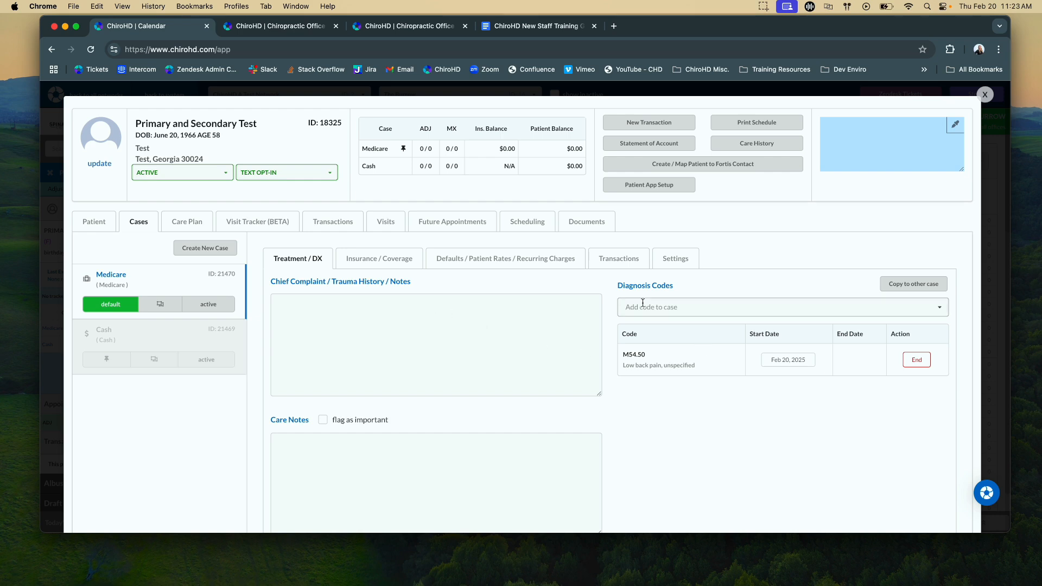
left_click(405, 268)
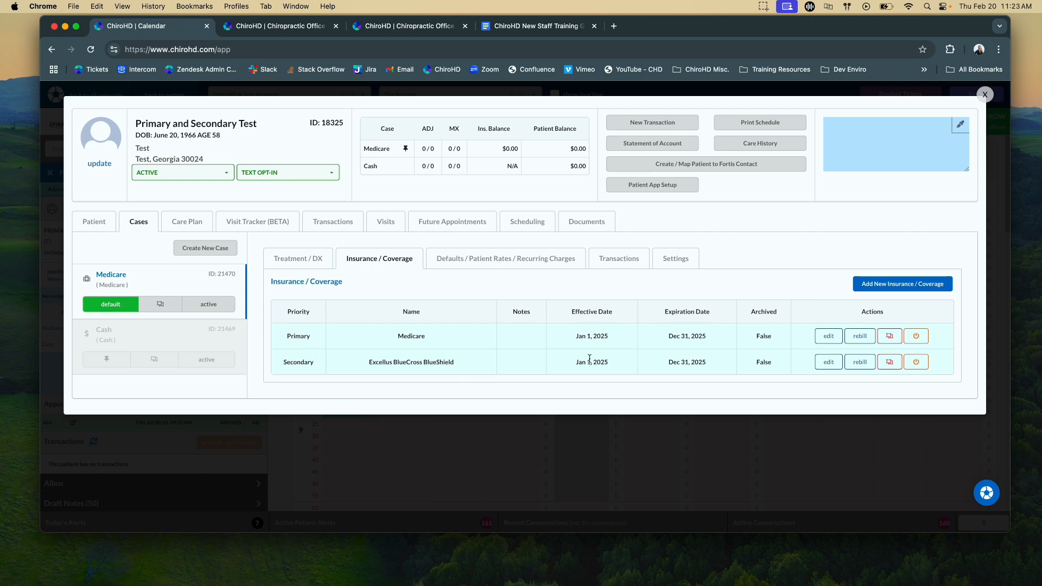
left_click(894, 284)
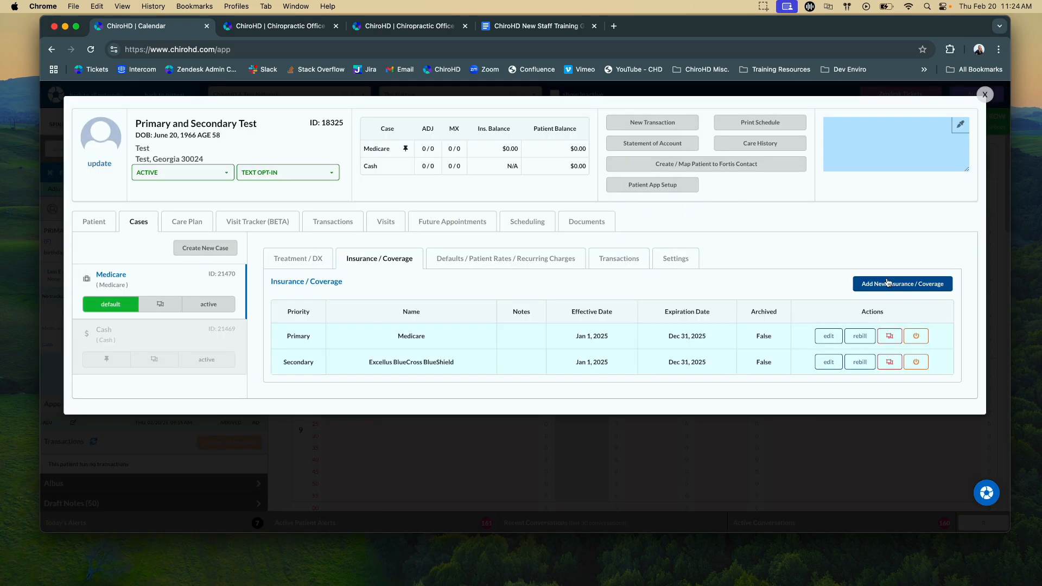
left_click(889, 283)
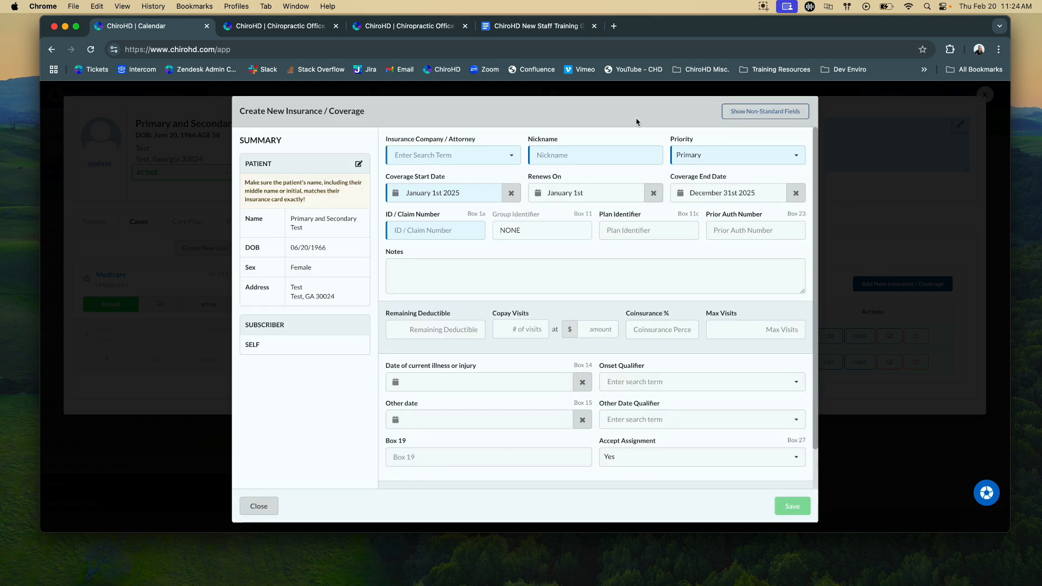
left_click(739, 165)
left_click(716, 193)
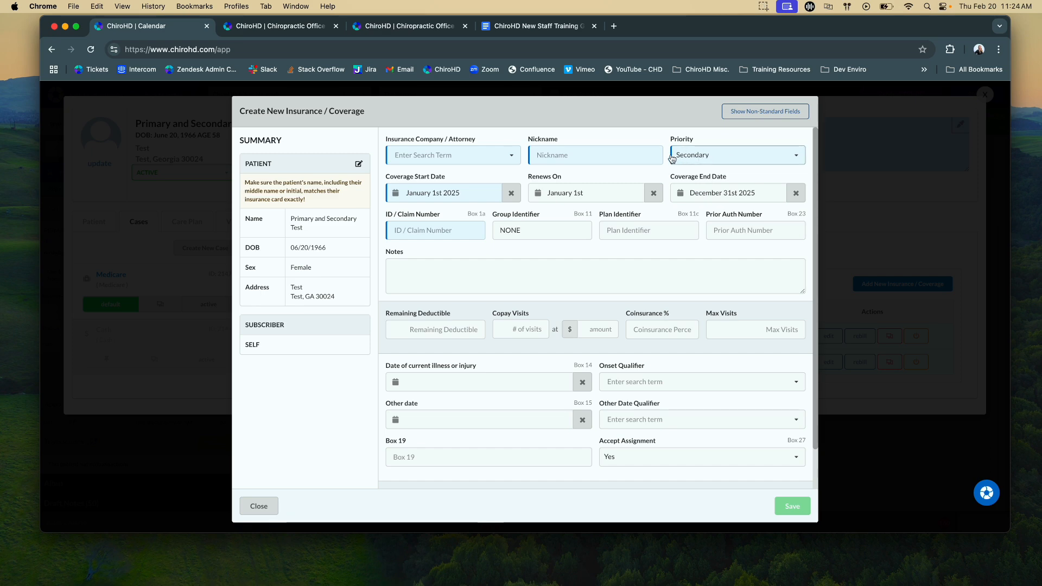
left_click(263, 510)
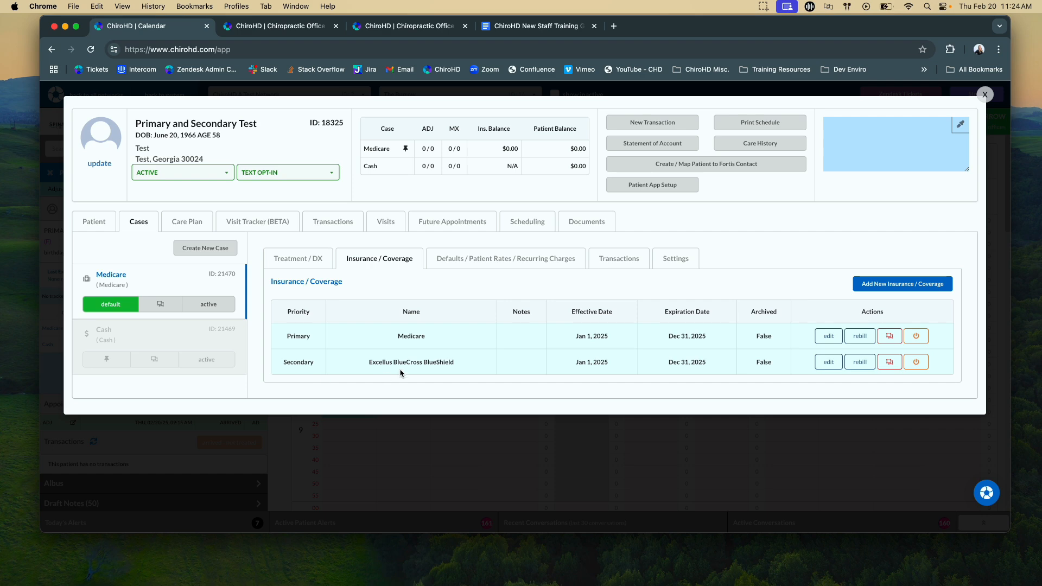
- Set the insurance fee schedule in the Medicare case's defaults to Medicare and save the changes
left_click(467, 261)
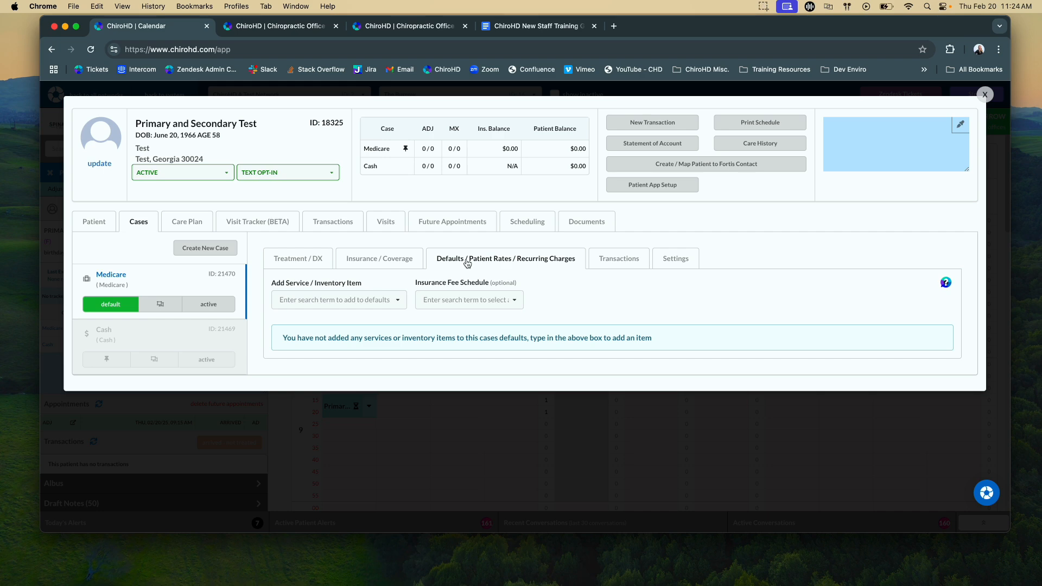
left_click(461, 301)
type("med")
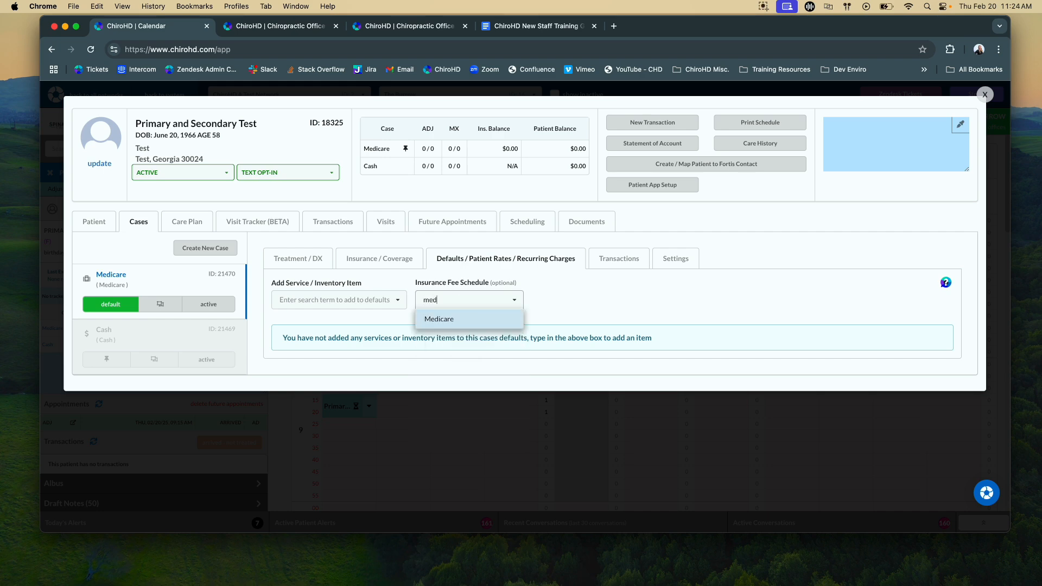
left_click(458, 324)
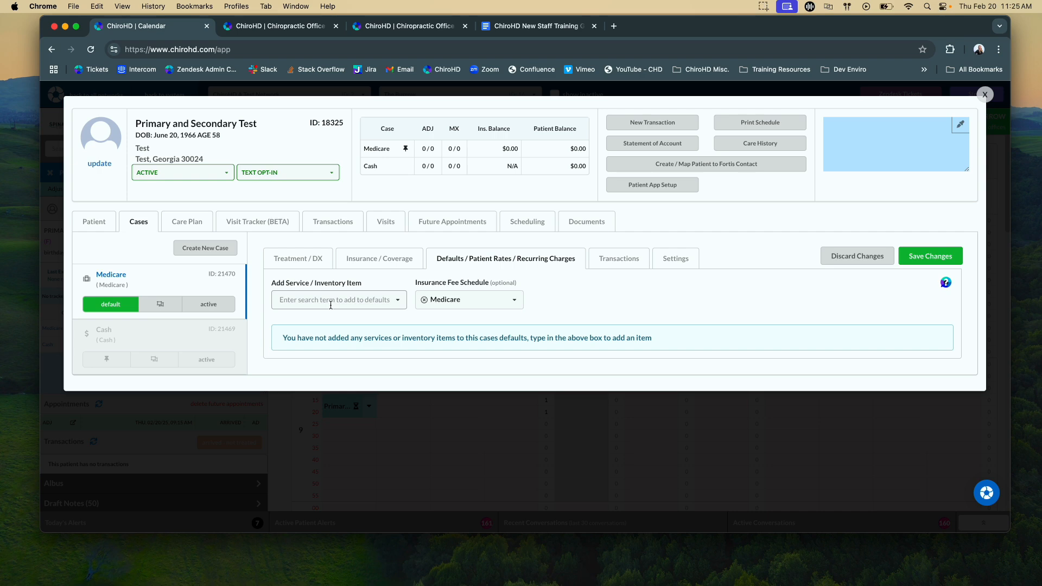
left_click(466, 299)
type("med")
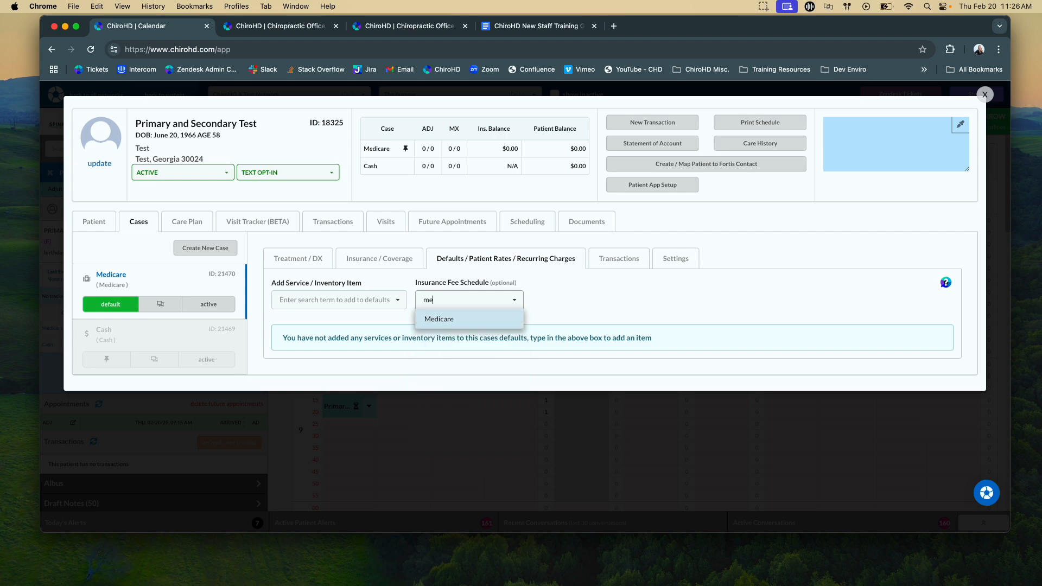
left_click(459, 320)
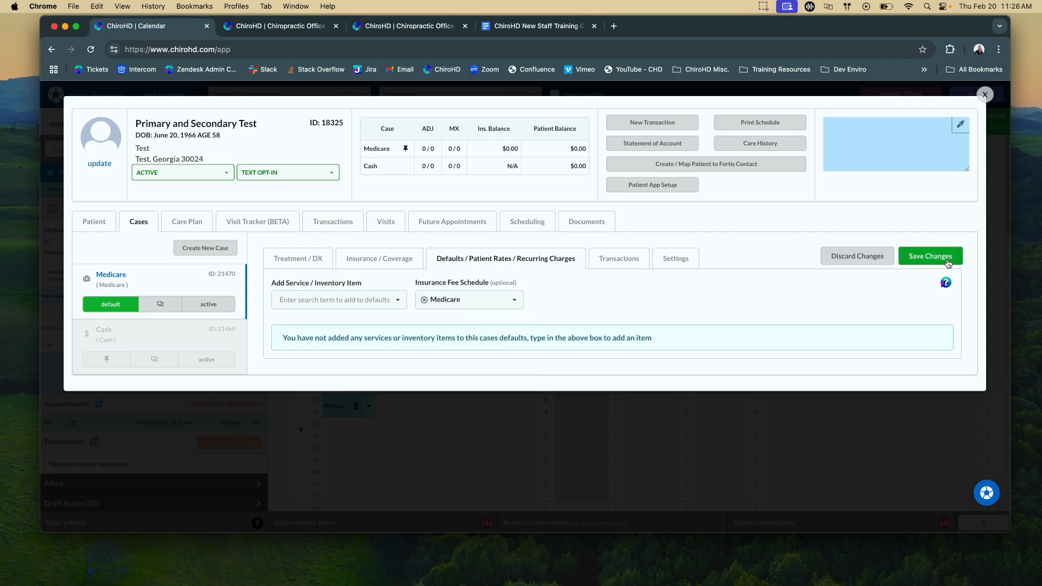
left_click(929, 257)
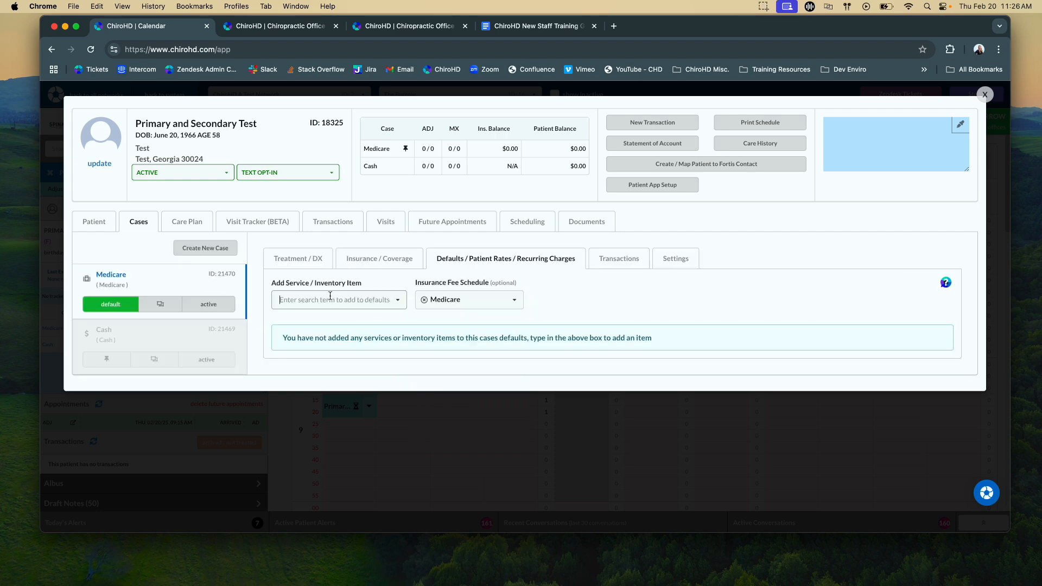
- Add the service Adj - 3-4 Regions (98941) to the Medicare case's defaults
left_click(330, 298)
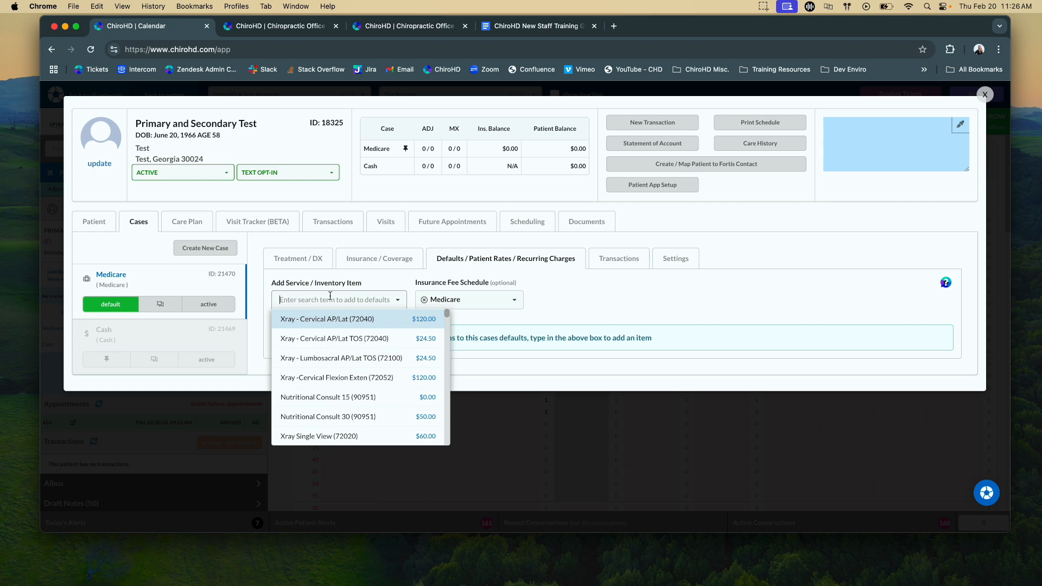
type("3-4")
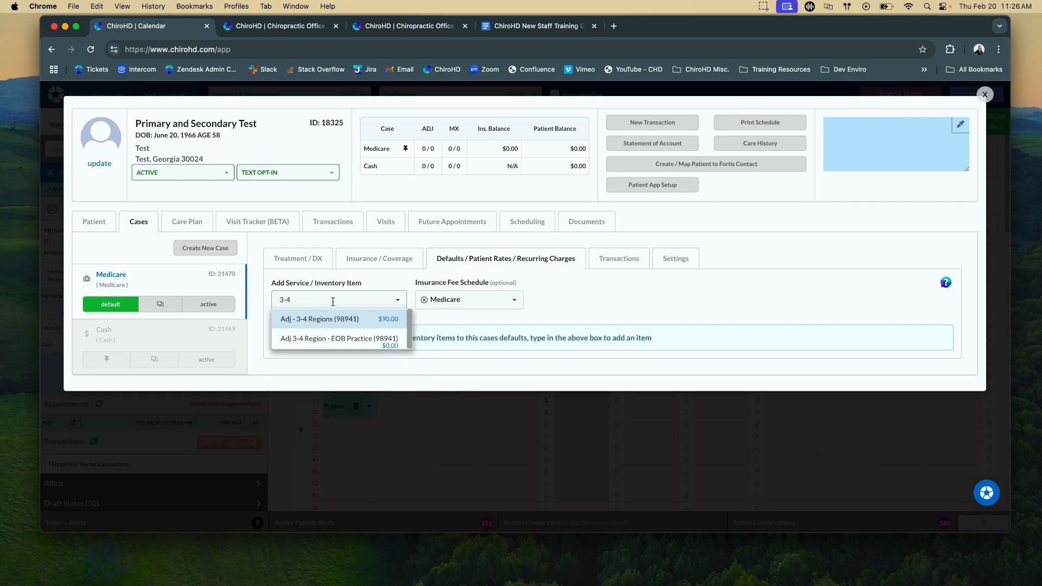
left_click(345, 320)
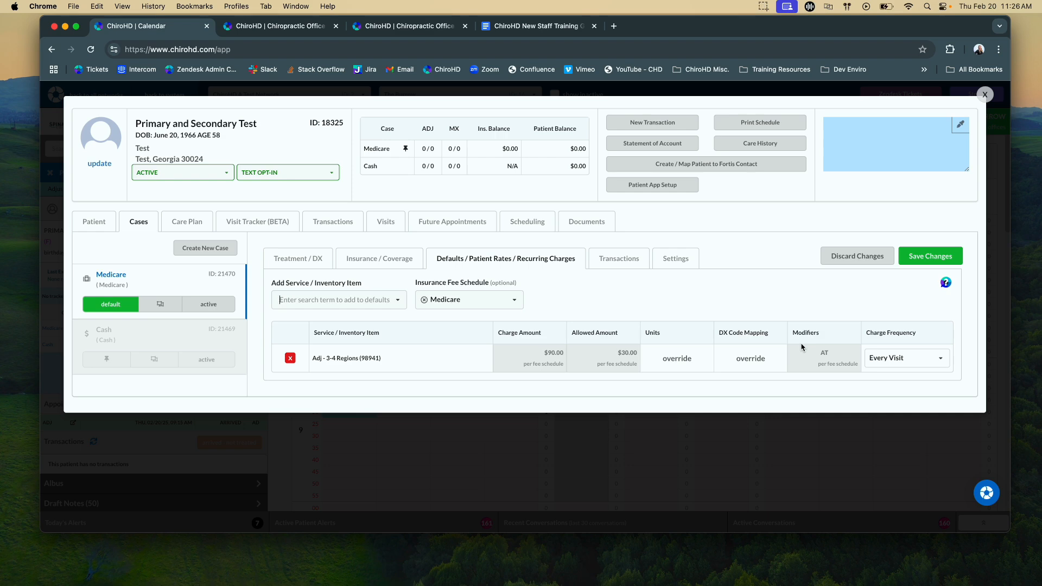
left_click(300, 302)
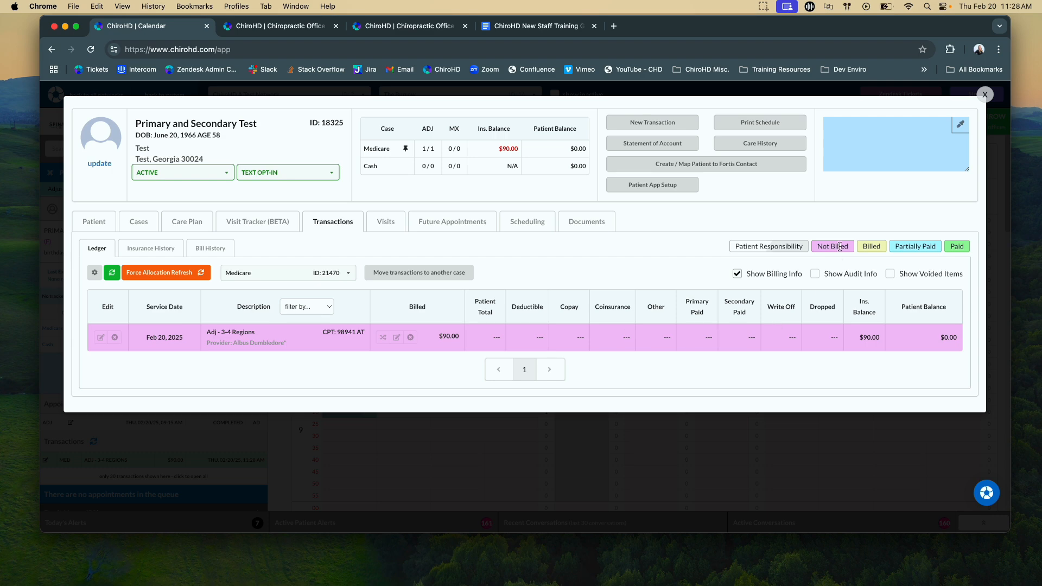
- Review the patient's visits for the Medicare case and close the patient record
left_click(384, 225)
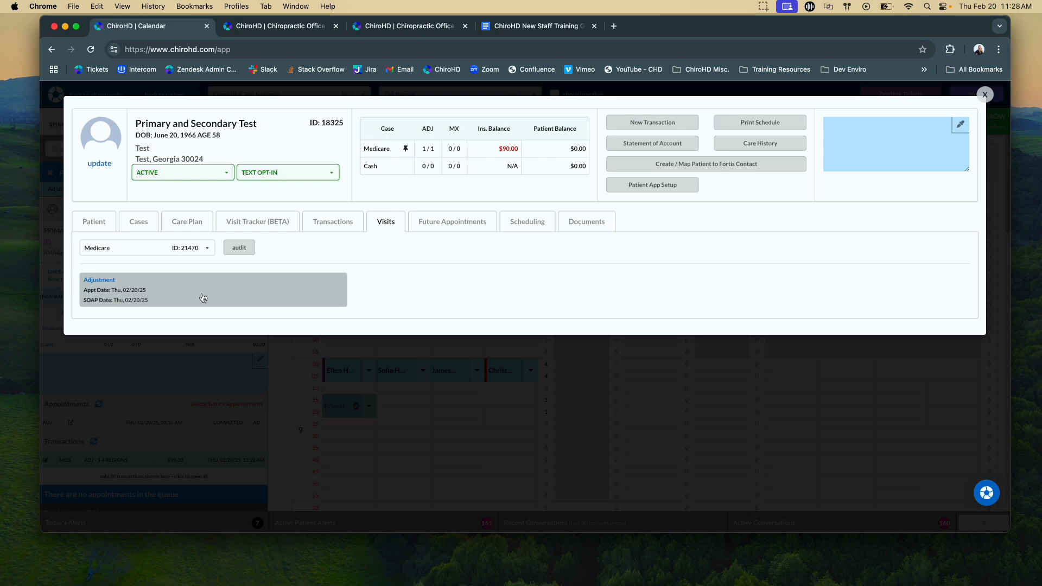
left_click(985, 95)
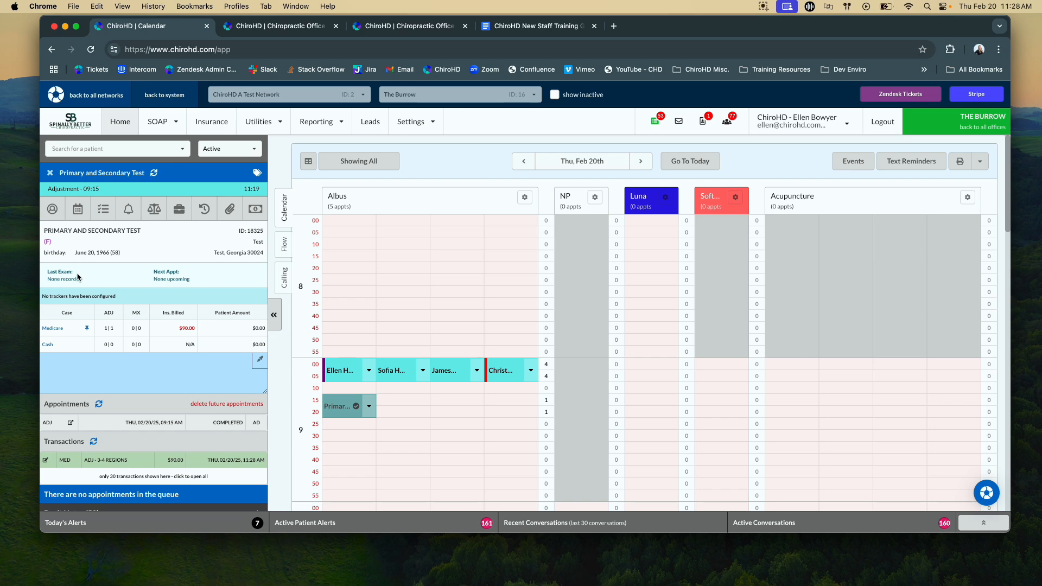
- Go to claim creation in the insurance area and examine why the primary-and-secondary test patient's charge failed validation
left_click(216, 134)
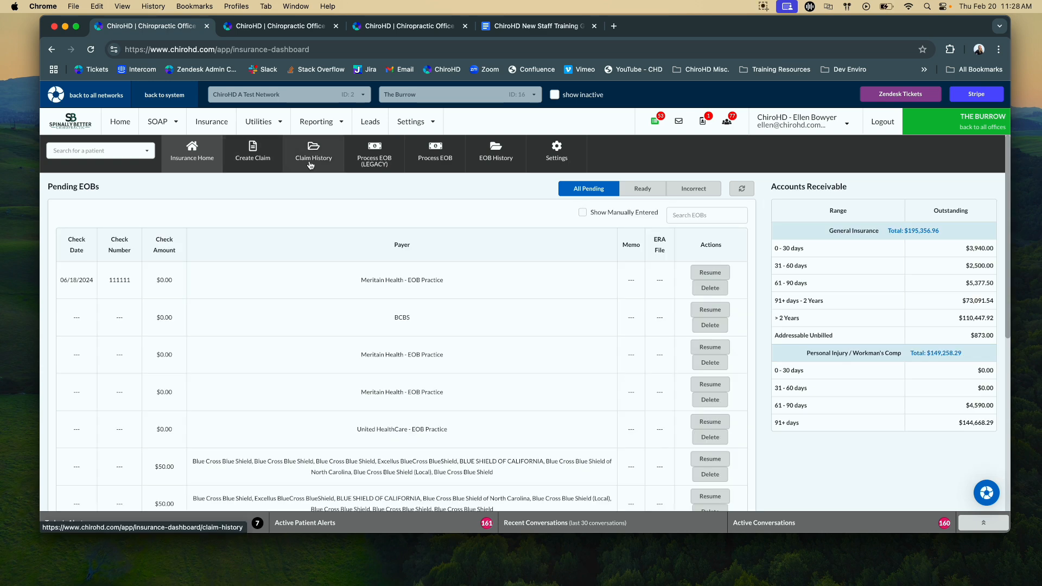
left_click(257, 167)
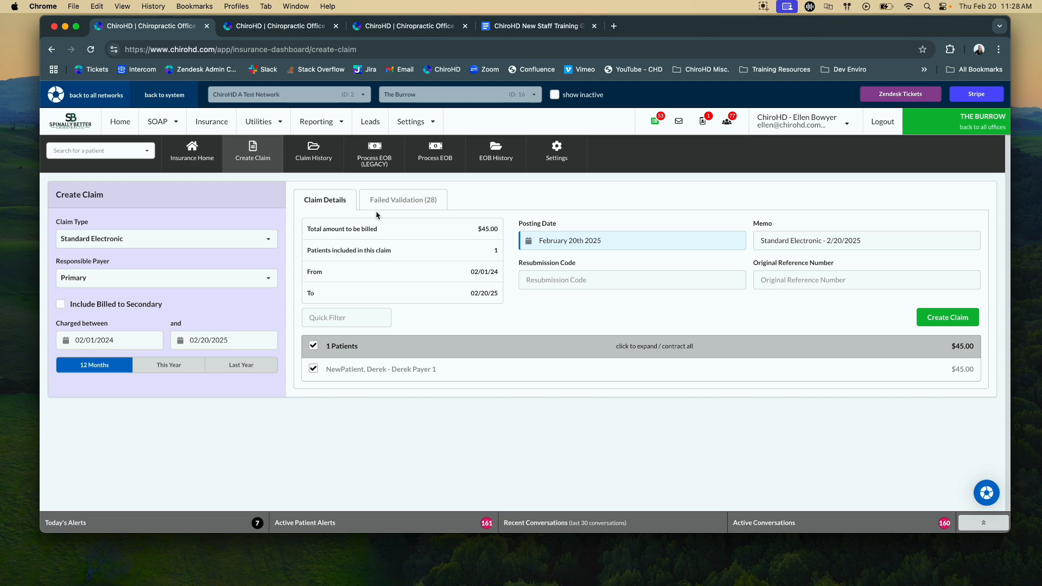
left_click(412, 210)
scroll(442, 335, "down", 6)
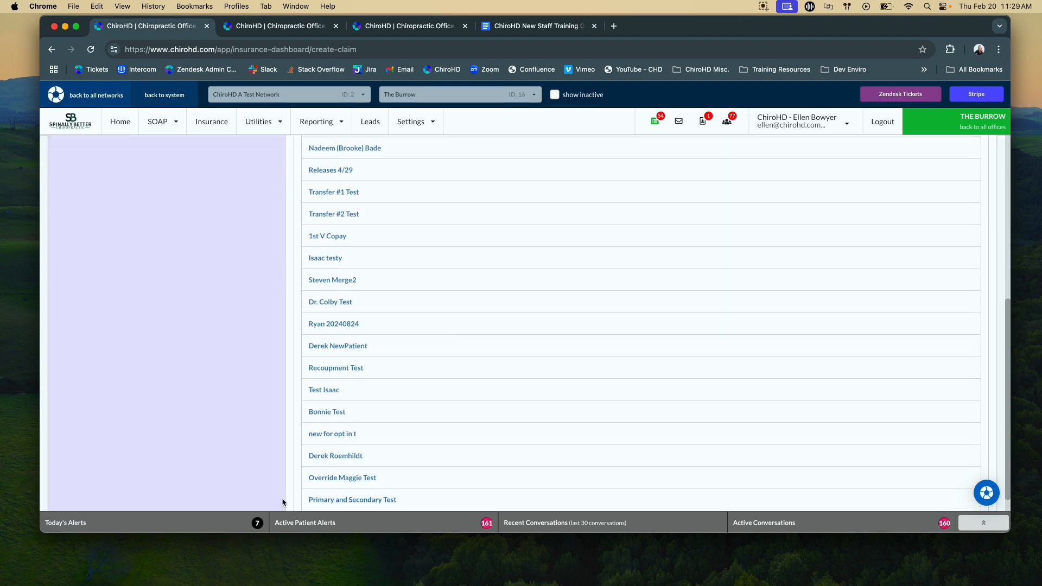
scroll(491, 430, "down", 3)
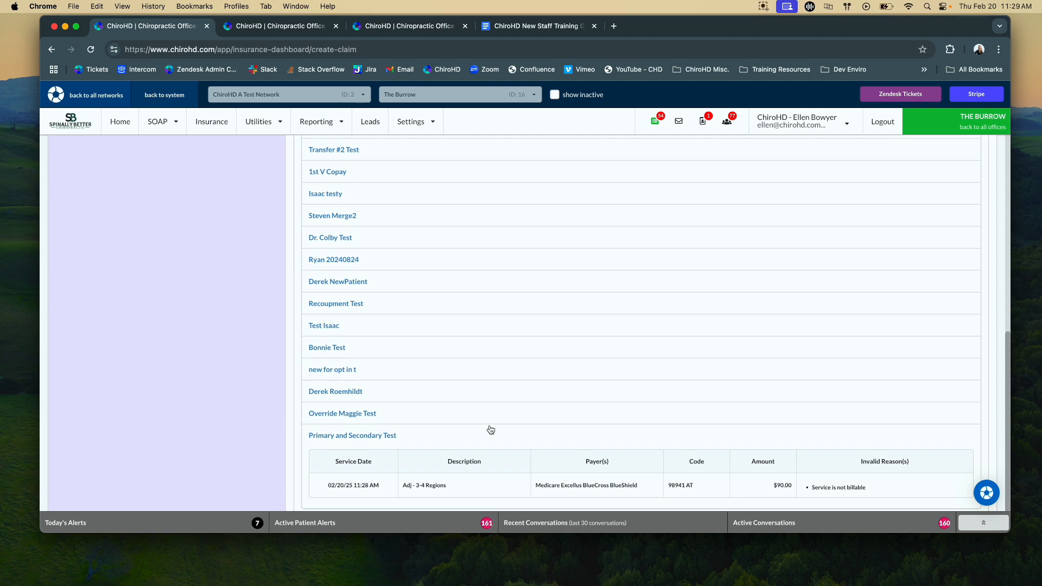
scroll(491, 430, "up", 8)
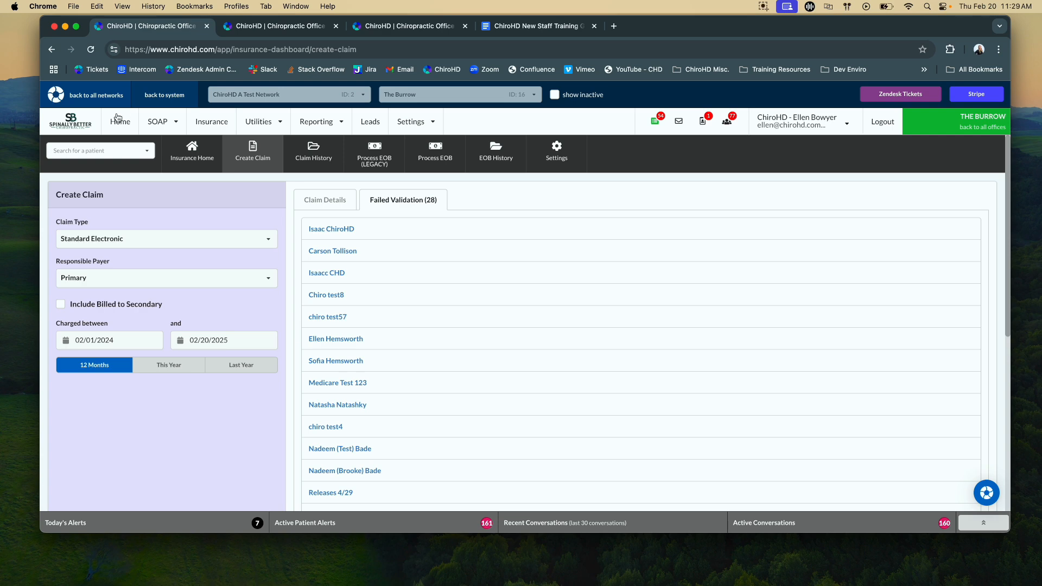
- Leave the office for the organization level and open the system-wide list of services
left_click(411, 122)
left_click(985, 128)
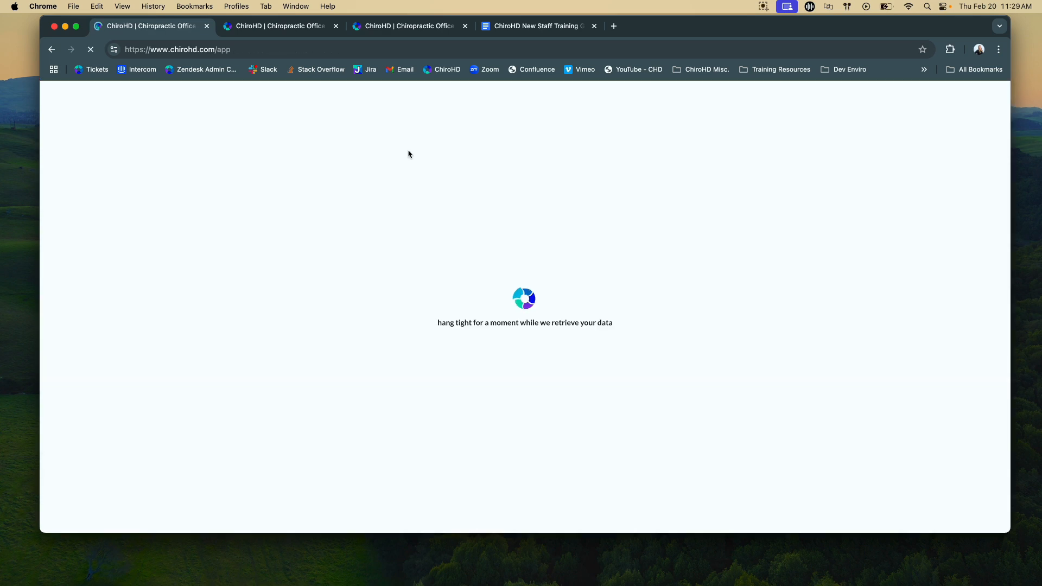
left_click(332, 125)
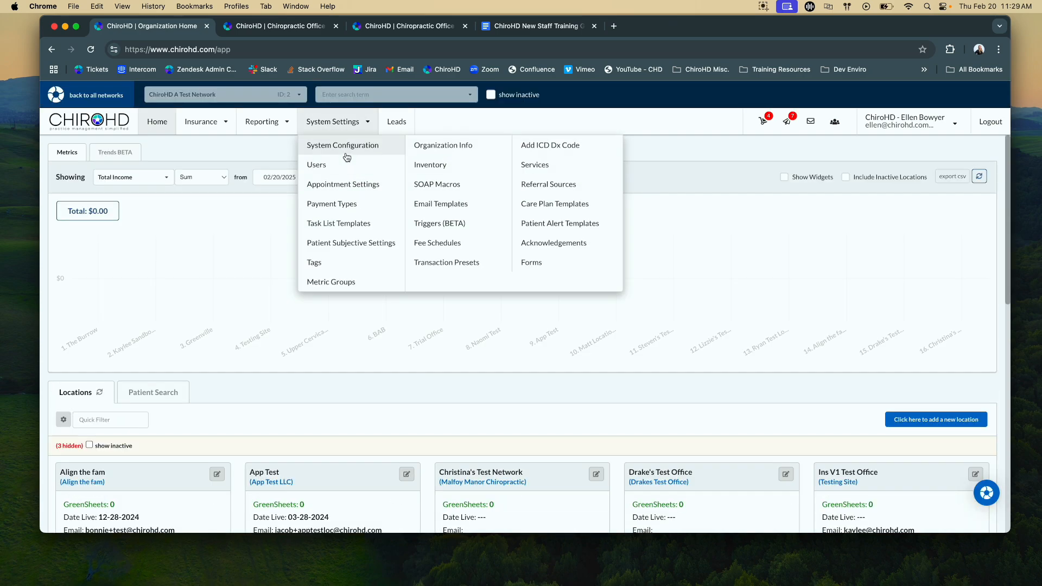
left_click(545, 166)
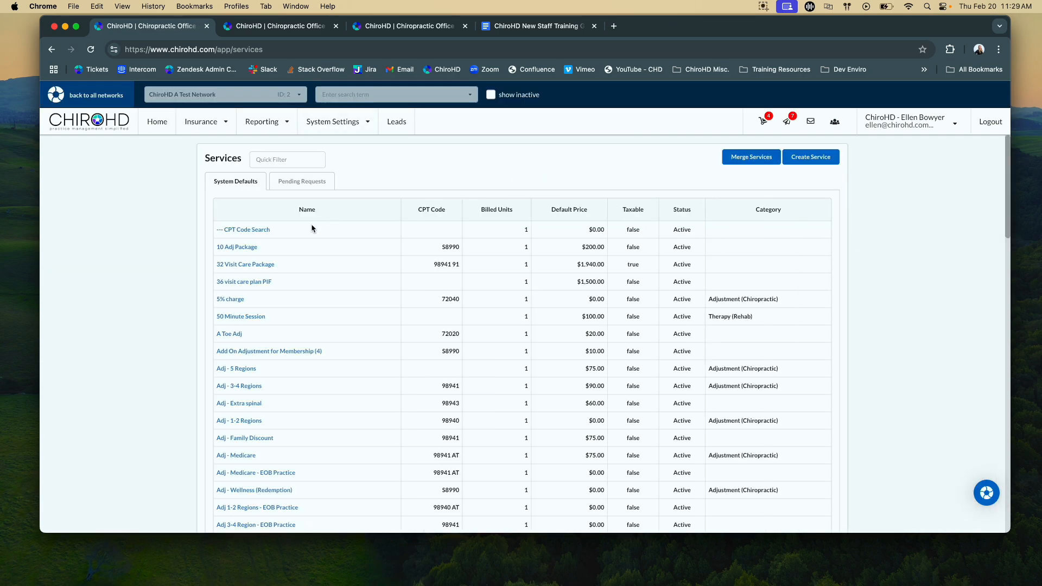
- Filter the services list by 3-4
left_click(266, 157)
type("989")
type("4")
key("BackSpace")
key("BackSpace")
key("BackSpace")
key("BackSpace")
type("3-4")
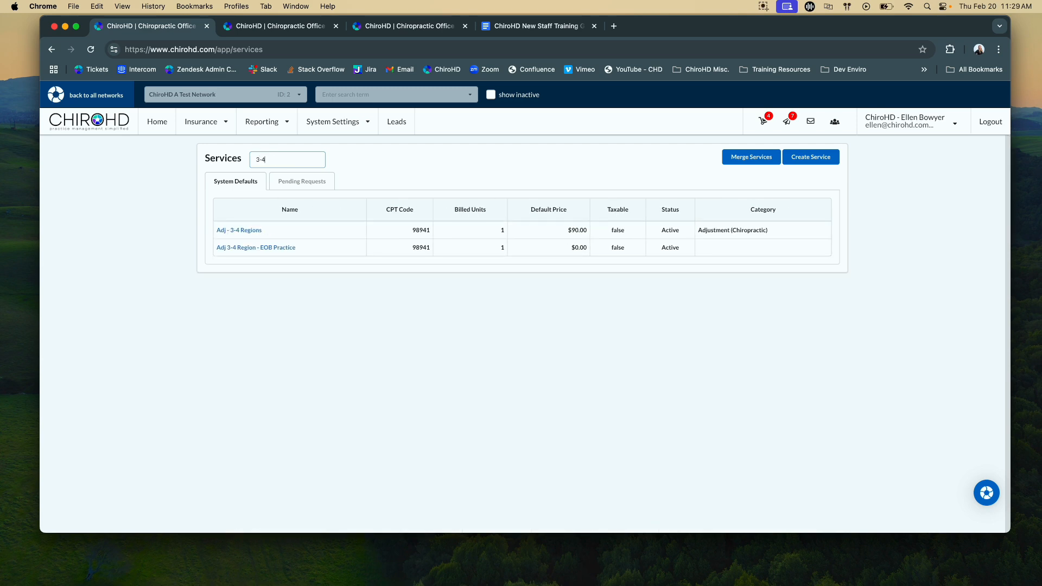
- Remove Medicare from the case types on which the Adj - 3-4 Regions service is unbillable, and submit the change
left_click(243, 231)
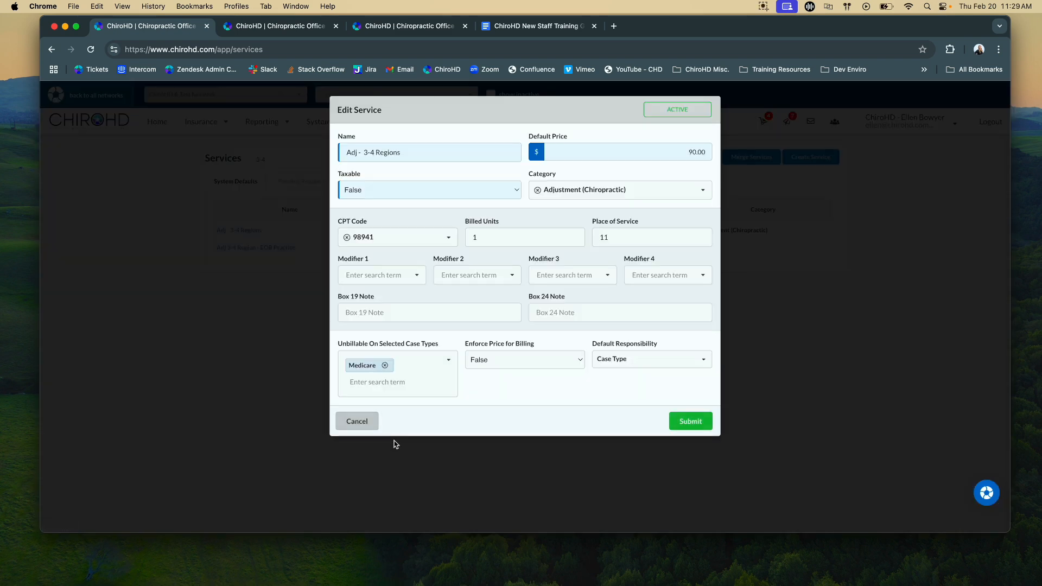
left_click(385, 367)
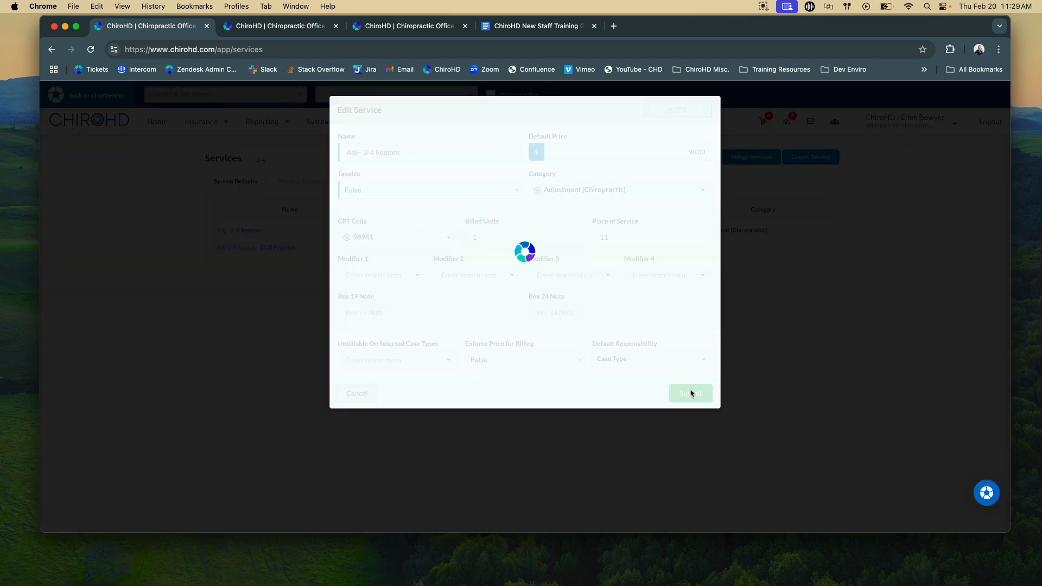
left_click(690, 393)
left_click(687, 164)
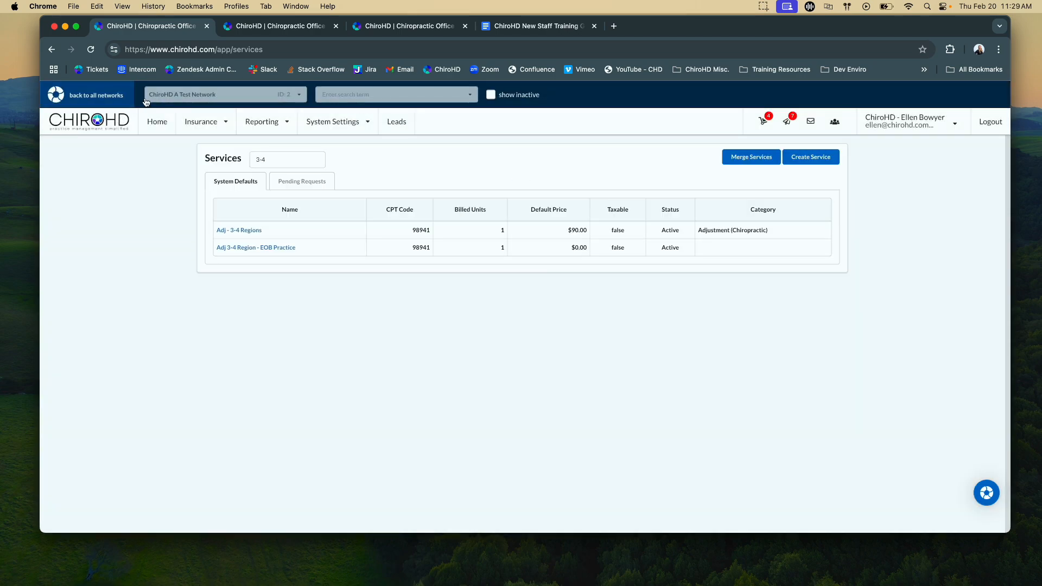
- Return to the organization home and switch to The Burrow office
left_click(146, 120)
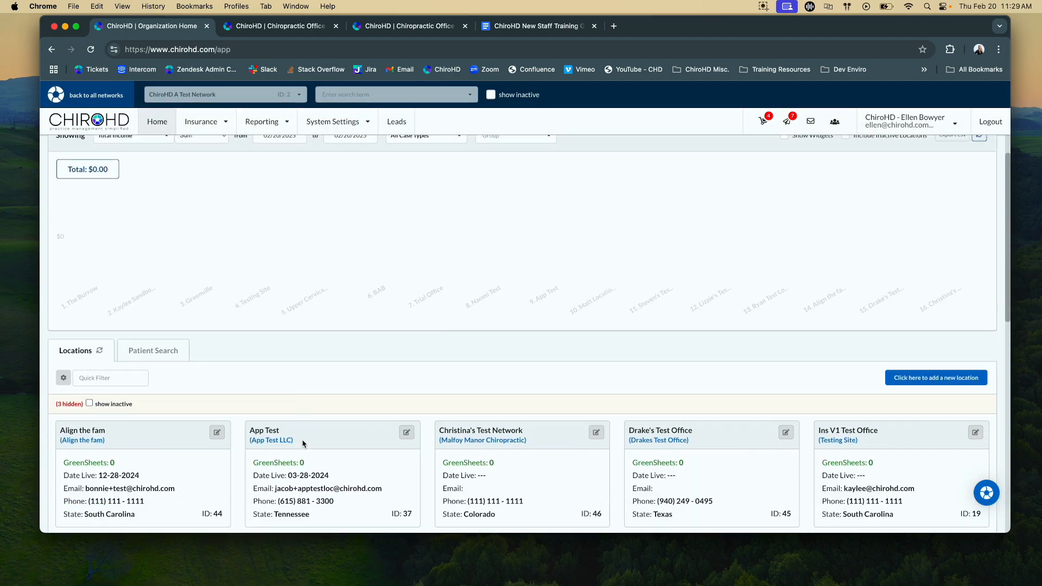
scroll(302, 442, "down", 10)
left_click(628, 378)
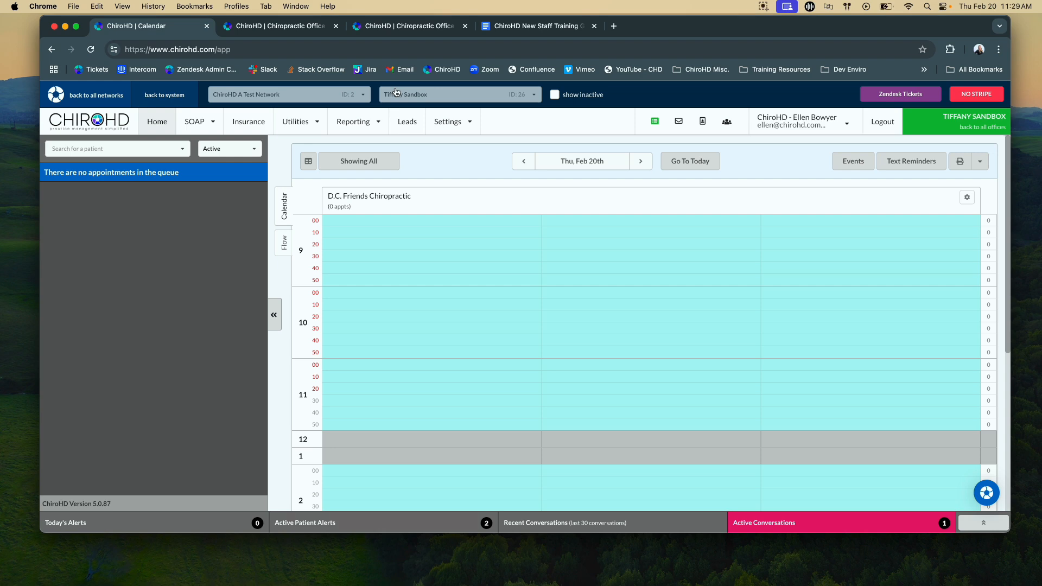
left_click(396, 92)
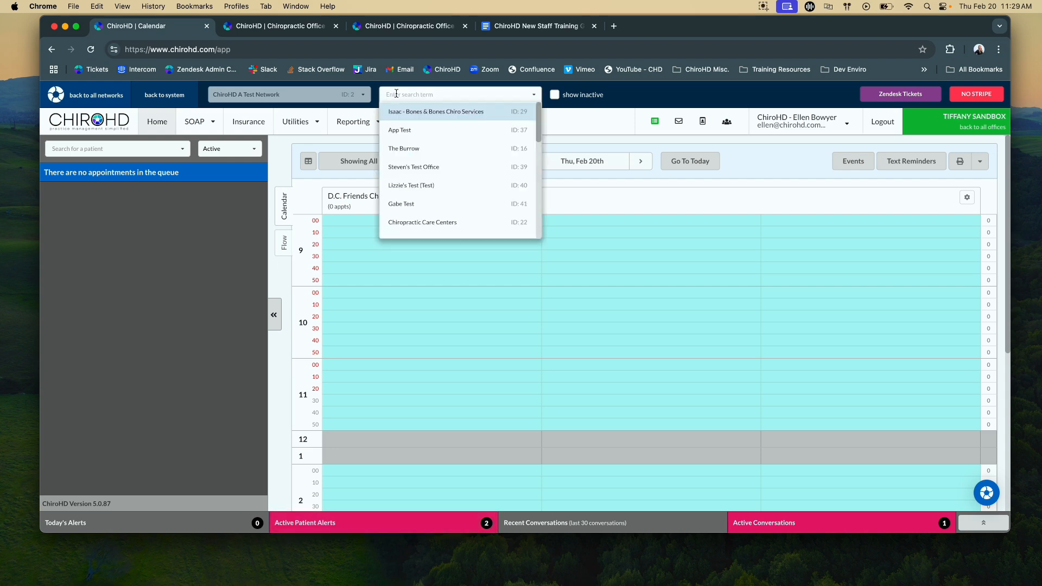
type("bu")
left_click(399, 111)
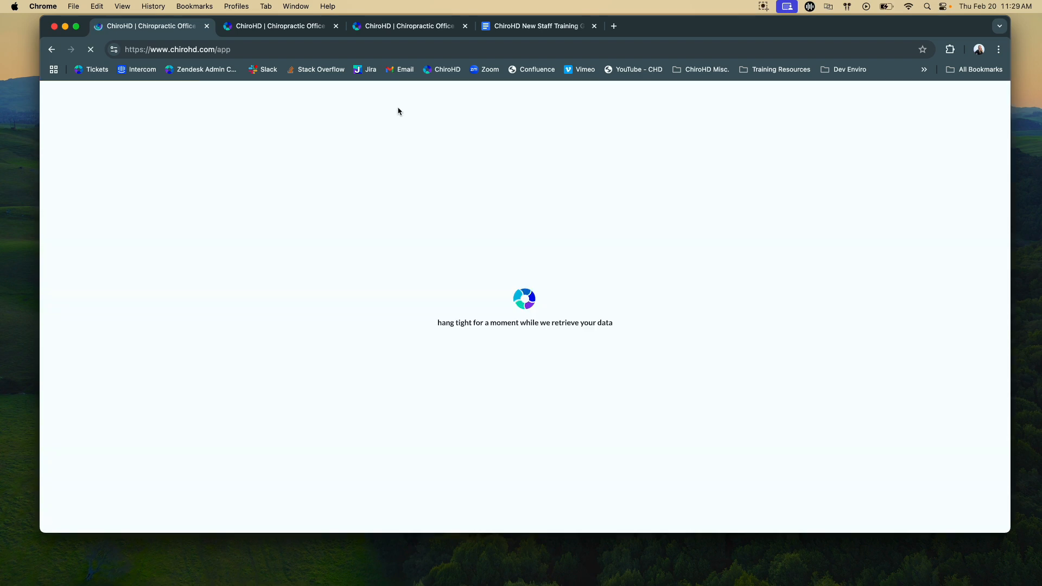
- Start a new insurance claim and examine the primary-and-secondary test patient's charge among the charges that failed validation
left_click(217, 130)
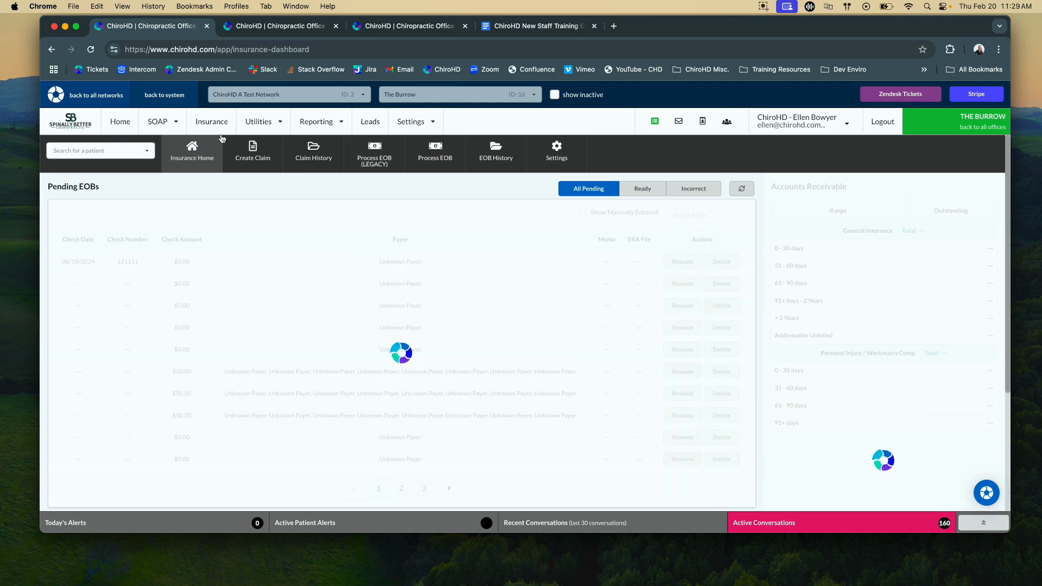
left_click(267, 164)
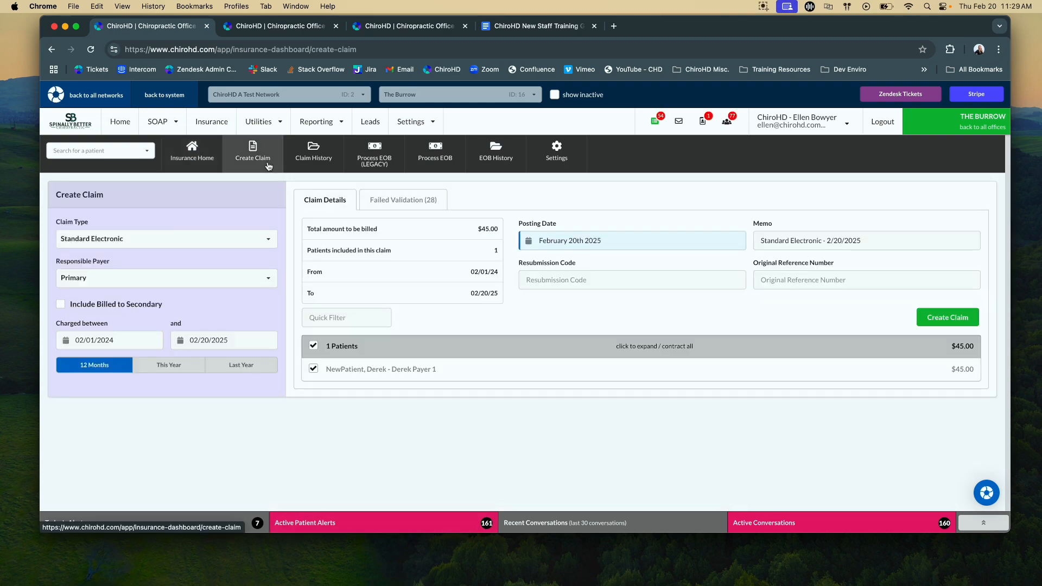
left_click(413, 200)
scroll(532, 303, "down", 10)
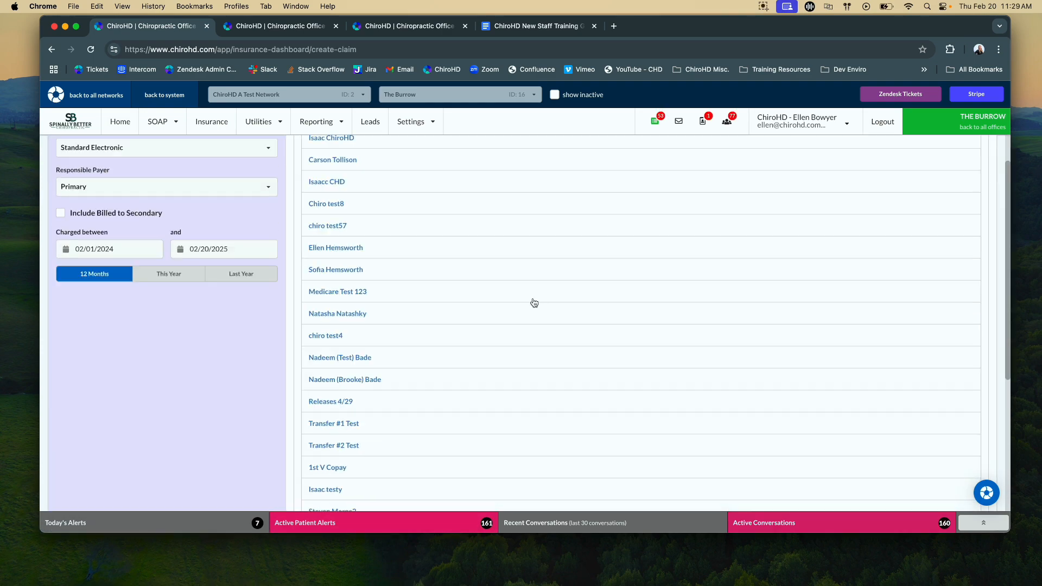
left_click(405, 497)
scroll(441, 435, "down", 2)
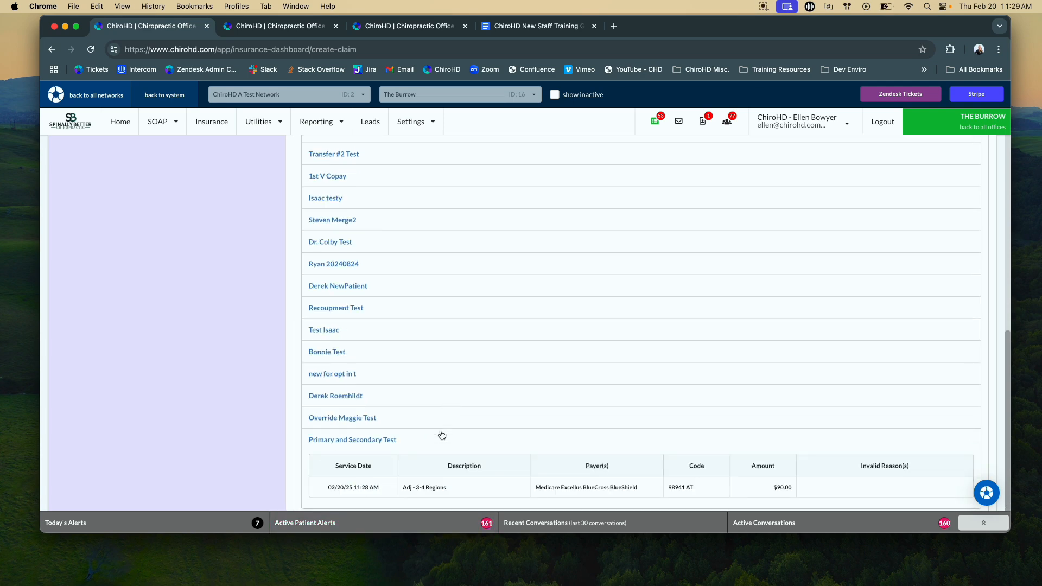
scroll(442, 435, "up", 12)
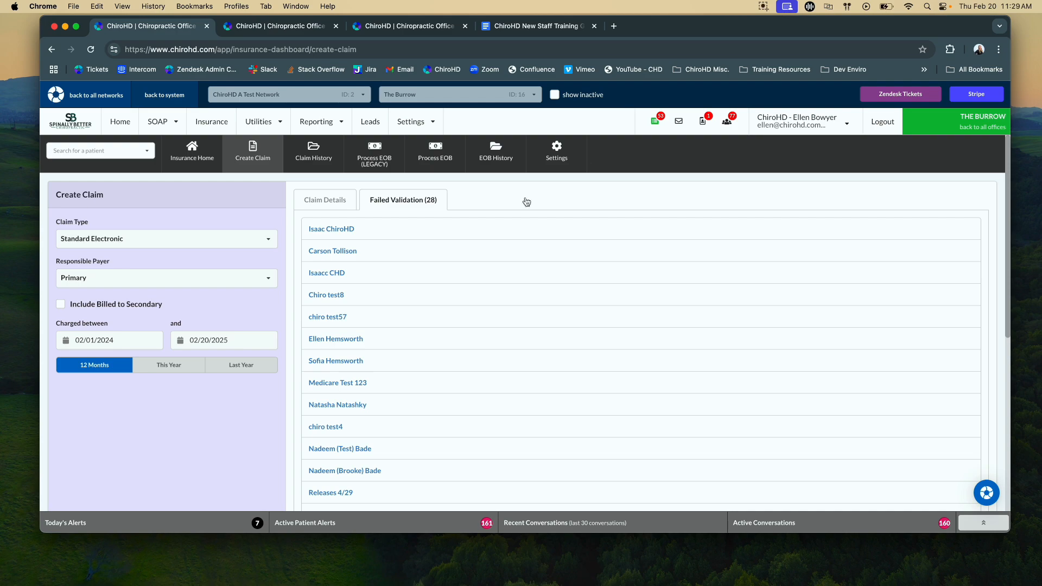
left_click(327, 204)
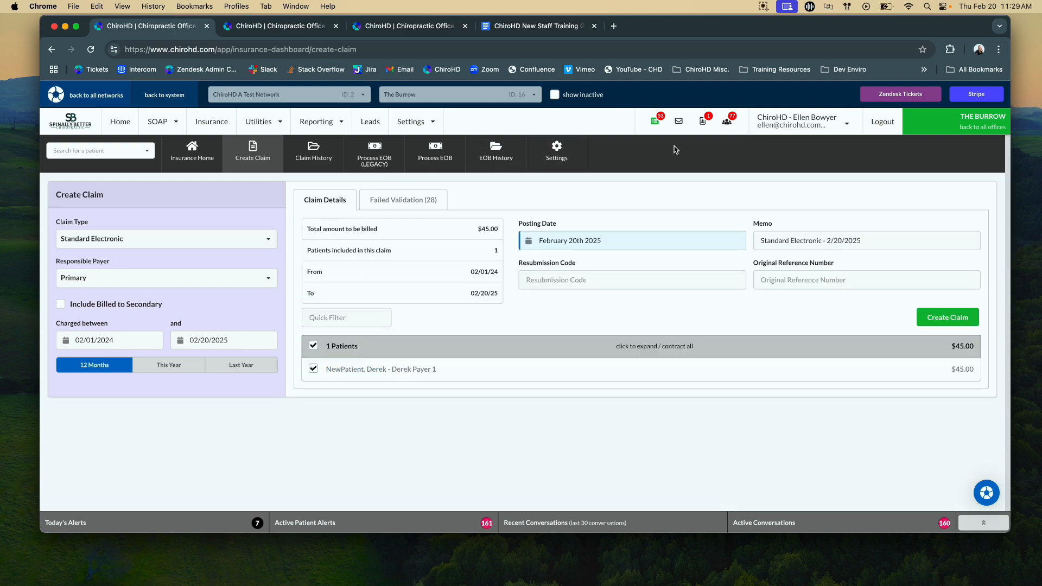
- Search the pre-claim scrub issues for "primary" to find the test patient's entry, and close the list
left_click(656, 122)
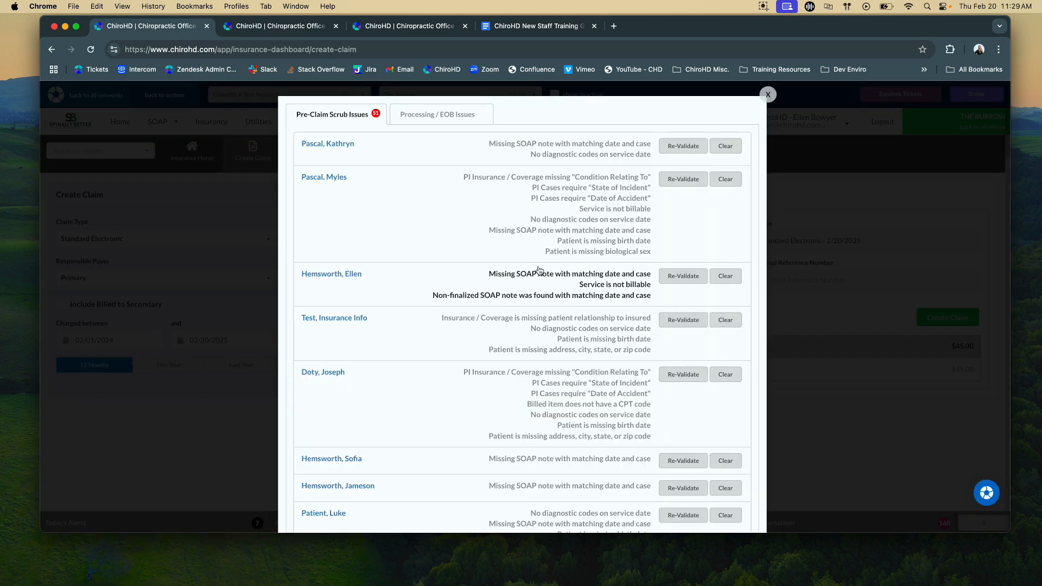
scroll(539, 270, "down", 5)
scroll(539, 270, "down", 15)
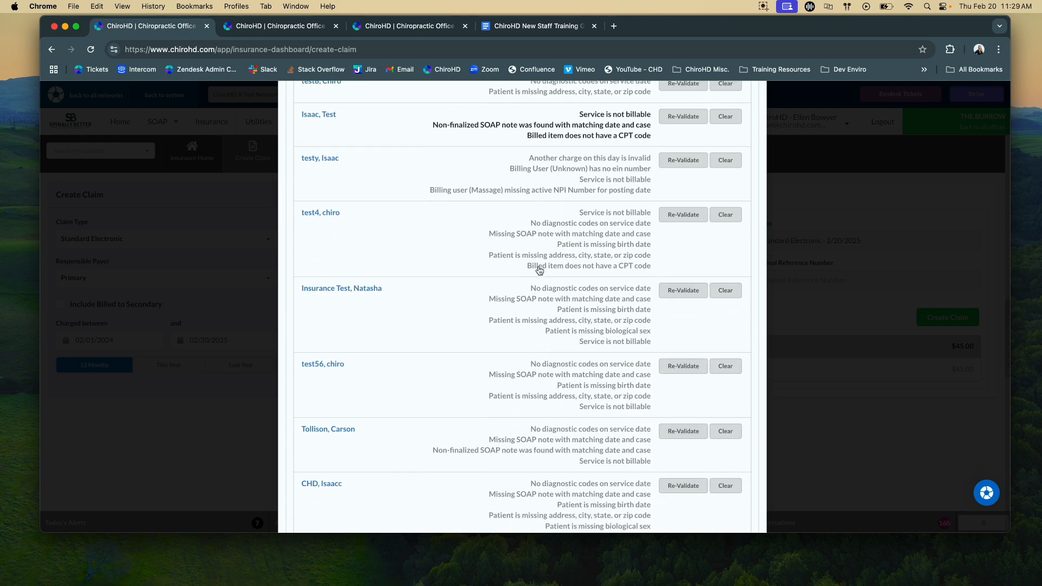
key("super+f")
type("primary")
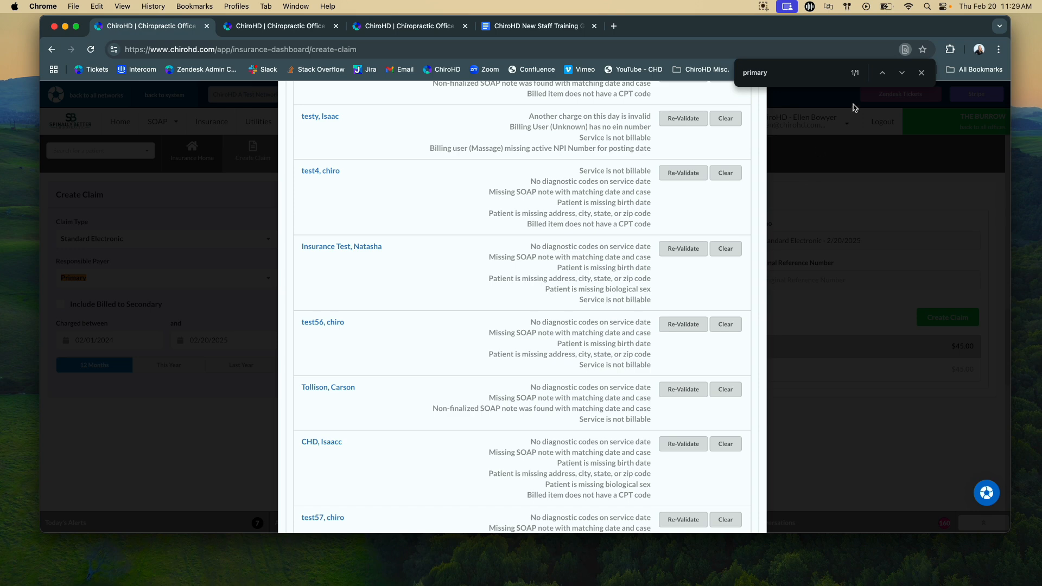
left_click(907, 75)
left_click(905, 75)
scroll(655, 194, "up", 1)
scroll(656, 194, "up", 15)
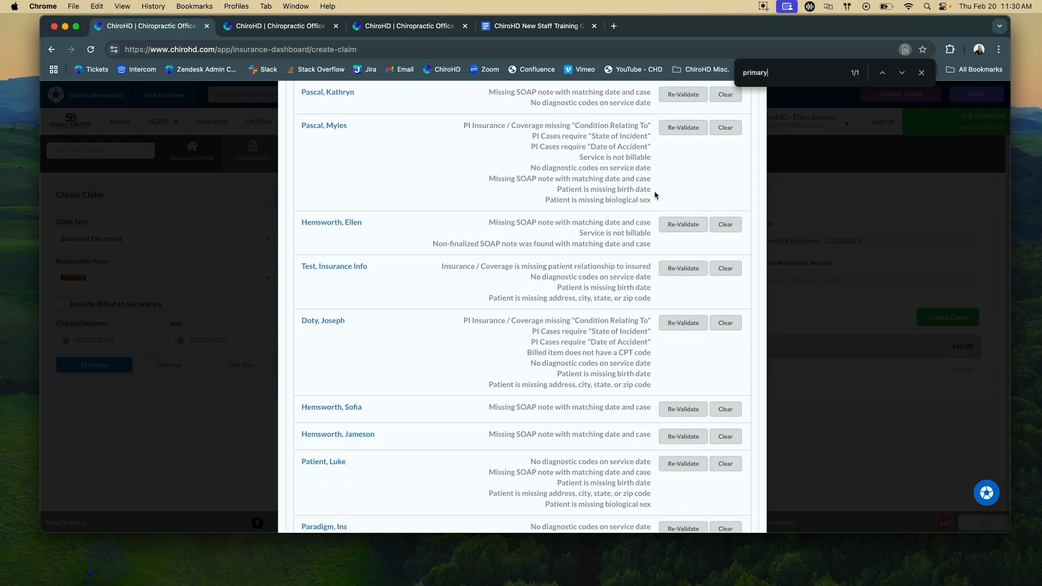
left_click(887, 75)
left_click(886, 76)
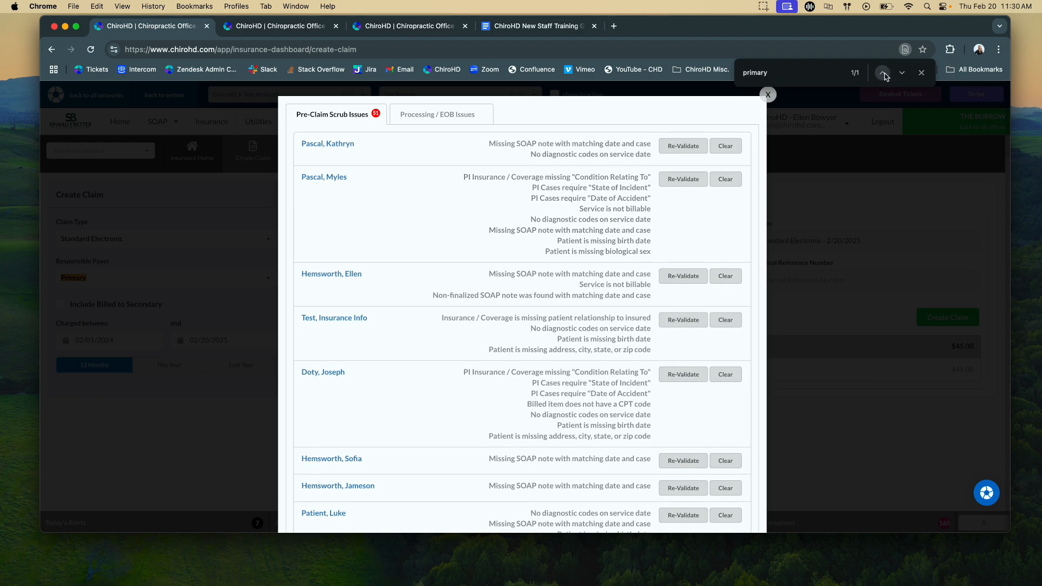
left_click(922, 73)
left_click(768, 95)
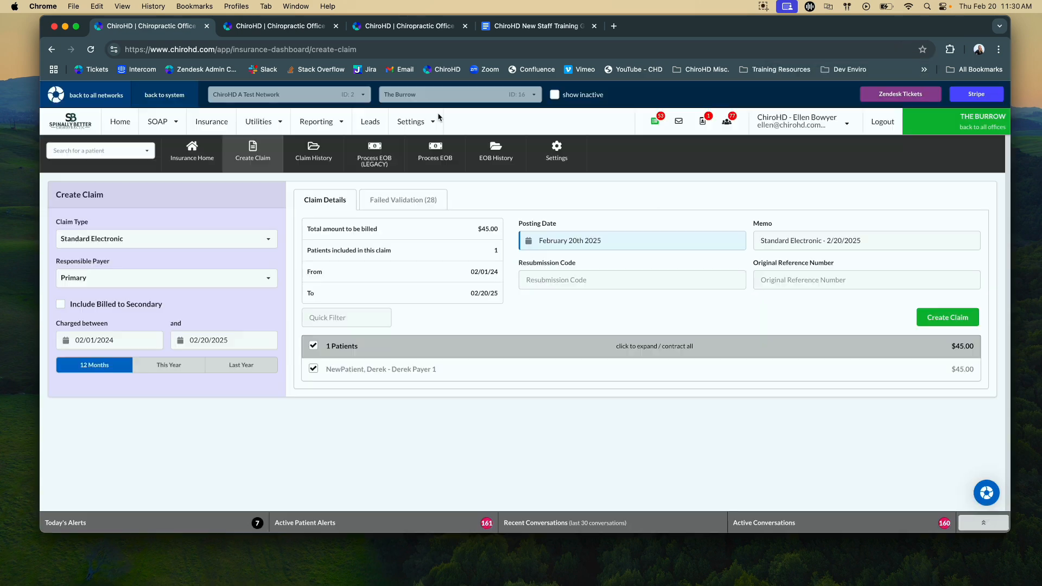
- Open the transaction ledger from the test patient's 9:15 appointment and void the Adj - 3-4 Regions invoice
left_click(132, 130)
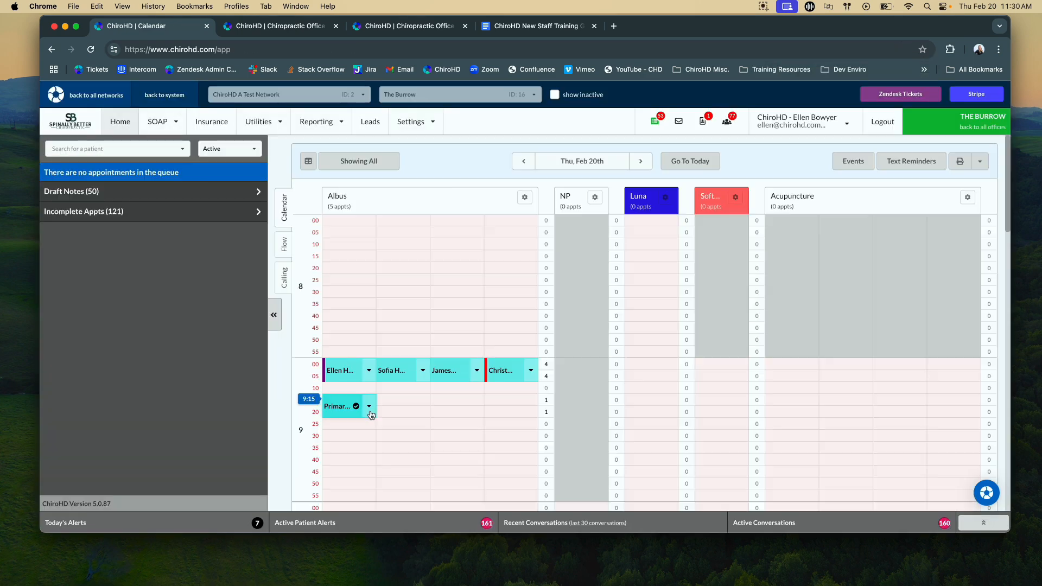
left_click(354, 413)
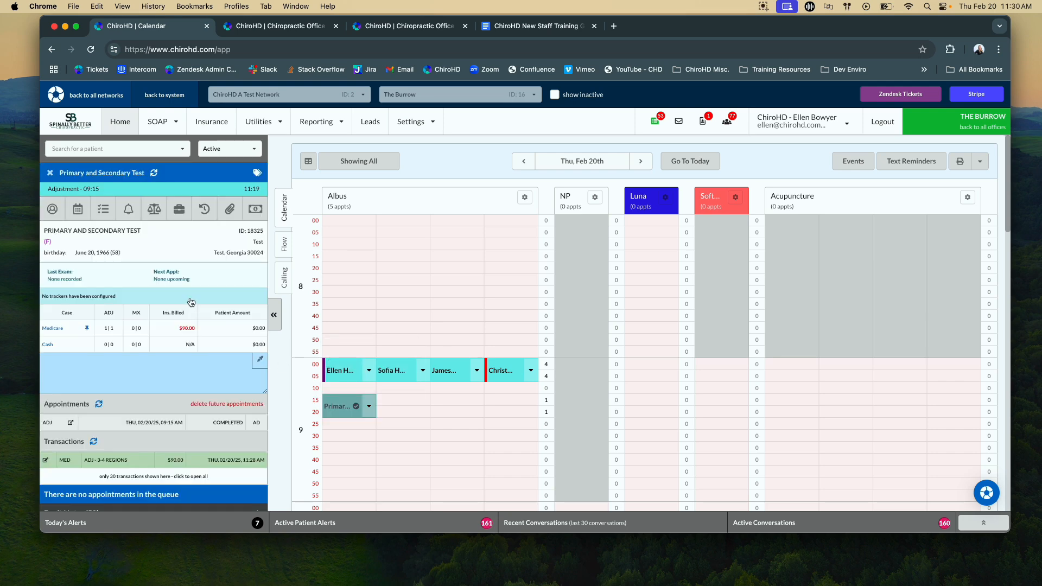
left_click(155, 209)
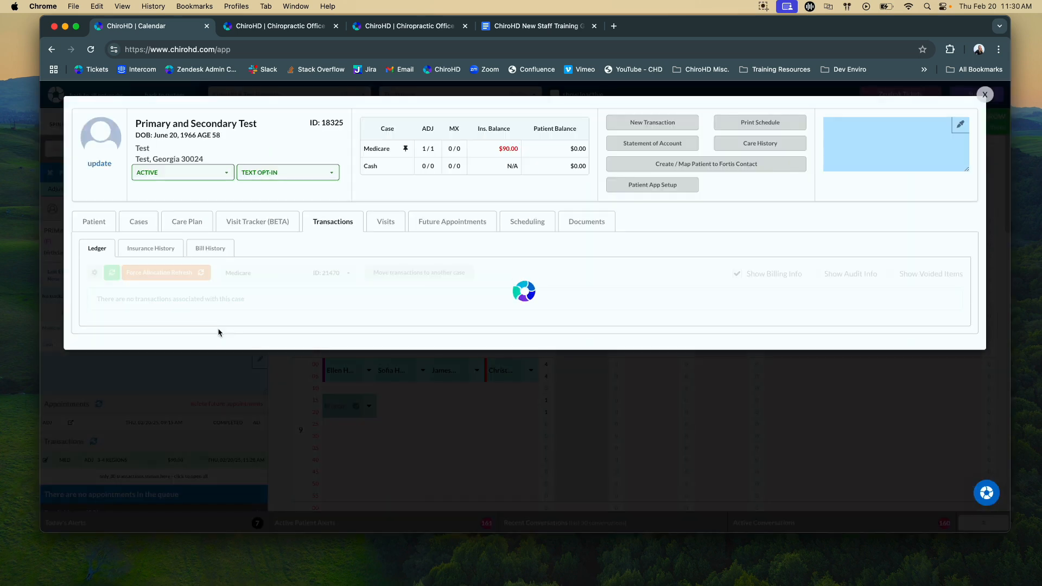
left_click(114, 337)
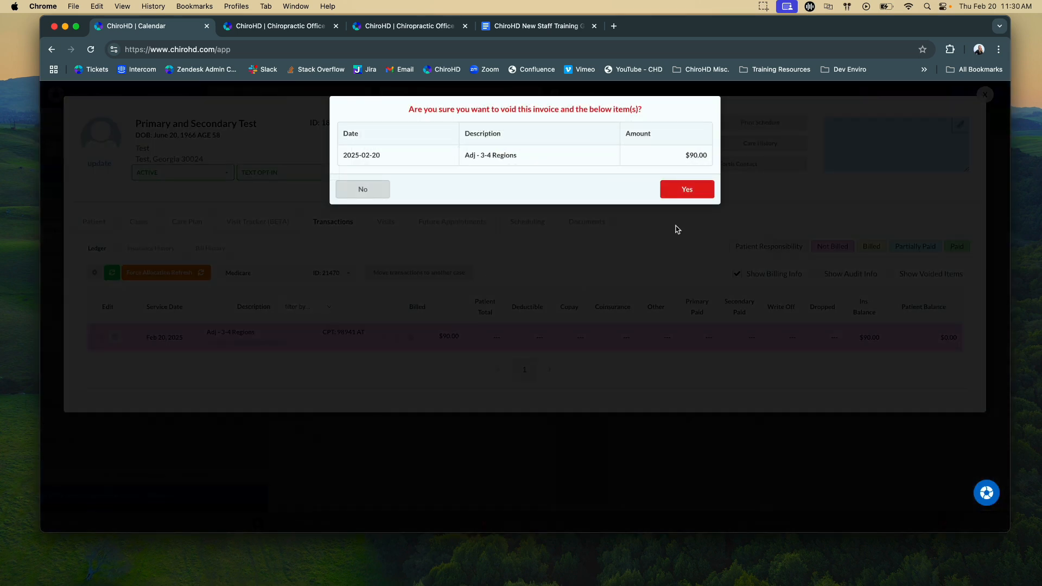
left_click(700, 190)
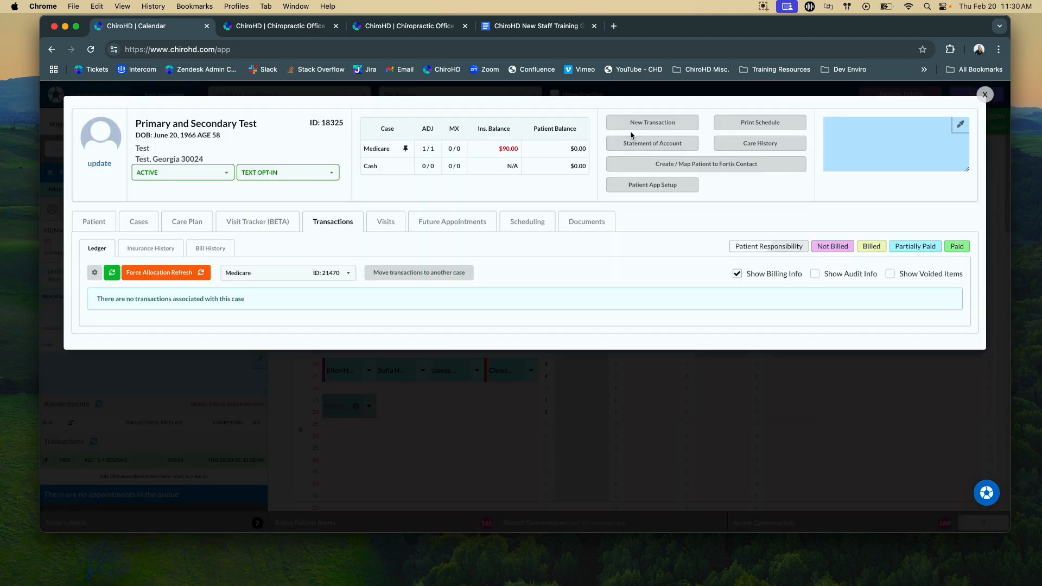
- Submit a new Adj - Medicare (98941 AT) transaction on the patient's Medicare case, refresh the ledger, and close the record
left_click(631, 124)
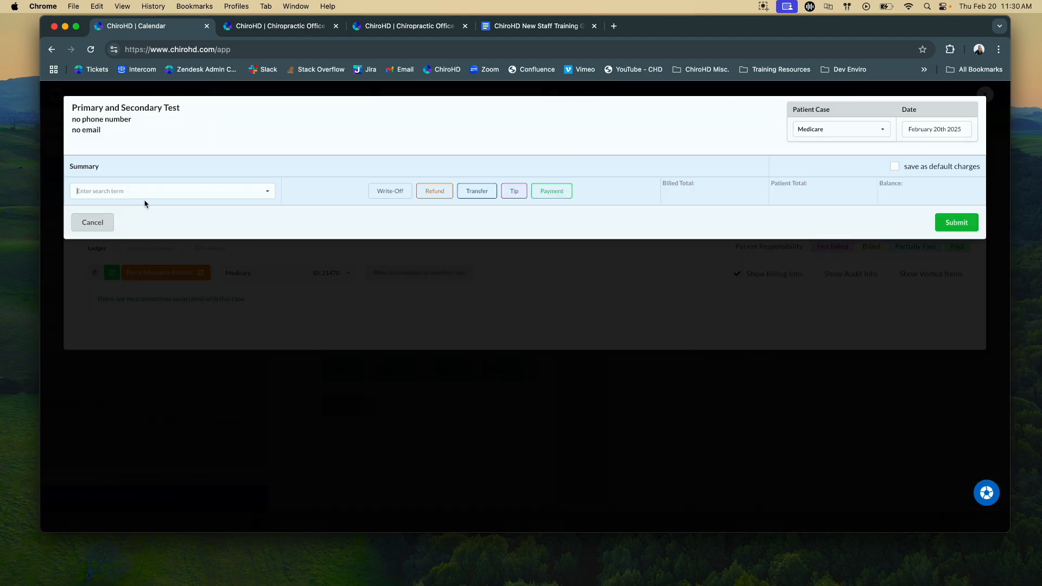
type("9894")
left_click(97, 209)
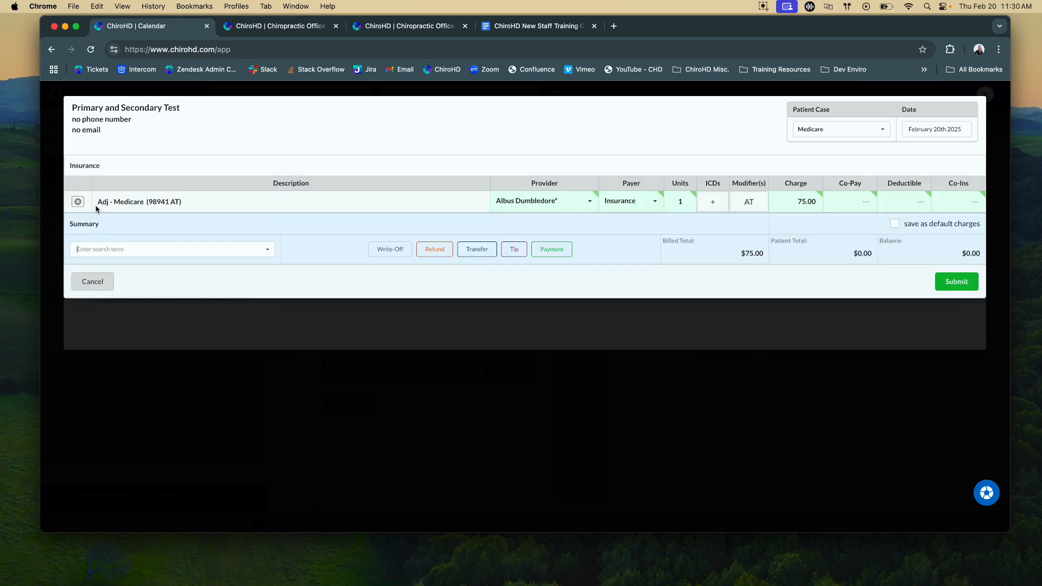
left_click(965, 282)
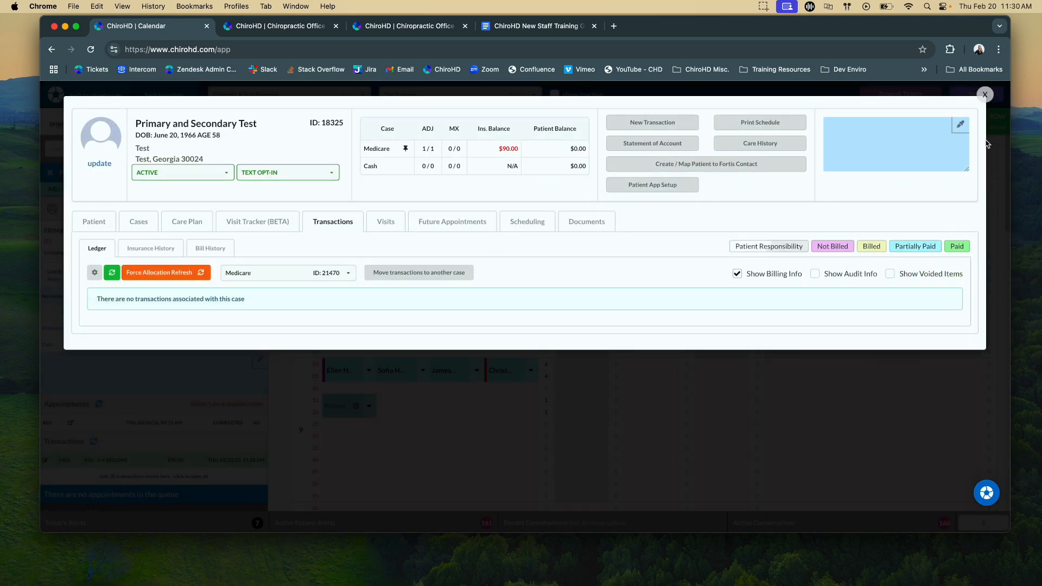
left_click(111, 272)
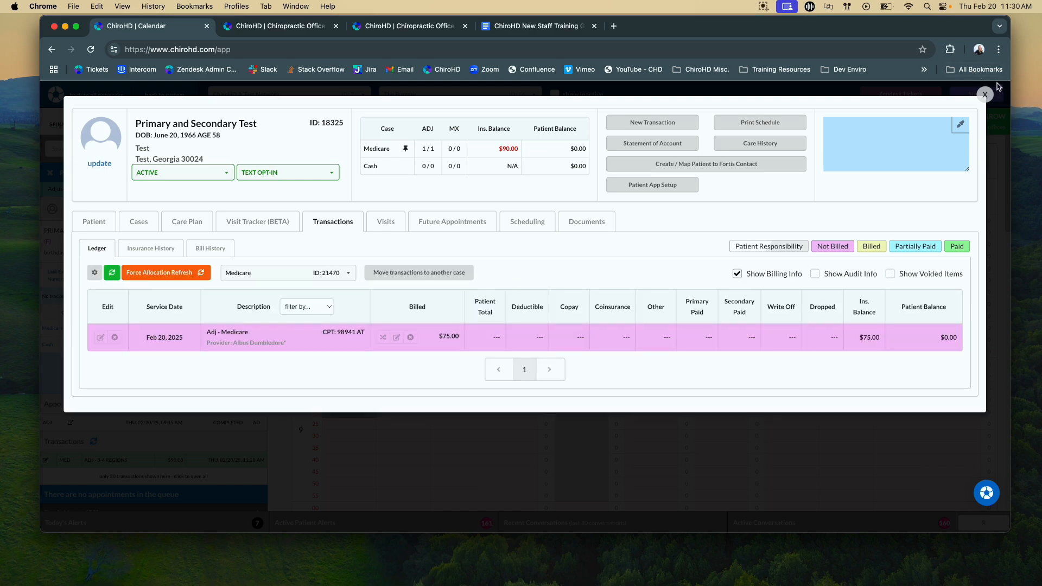
left_click(985, 94)
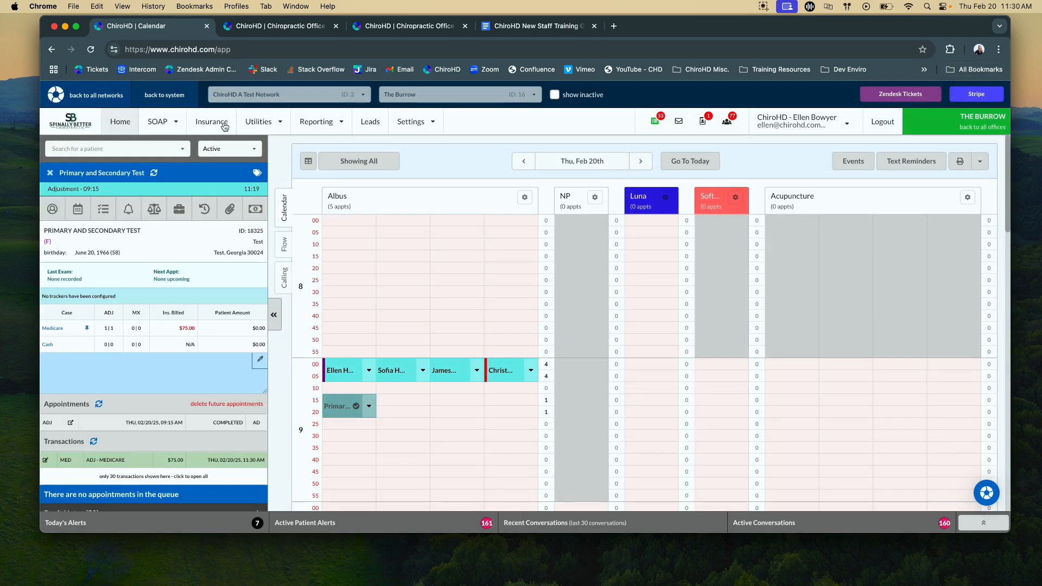
- Return from claim creation to the test patient's record and review the Medicare case's ledger and visits
left_click(224, 127)
left_click(261, 163)
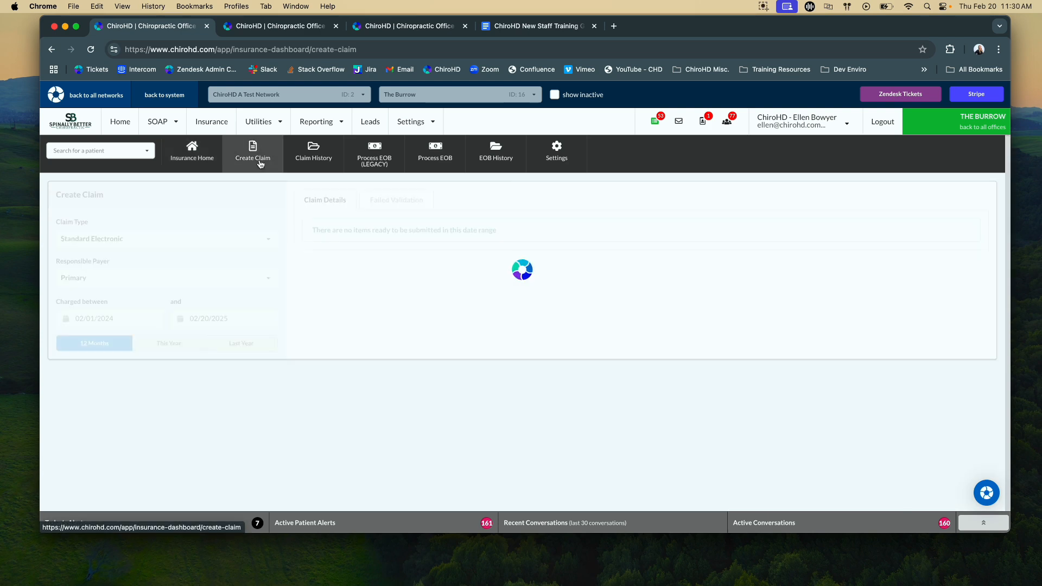
left_click(120, 122)
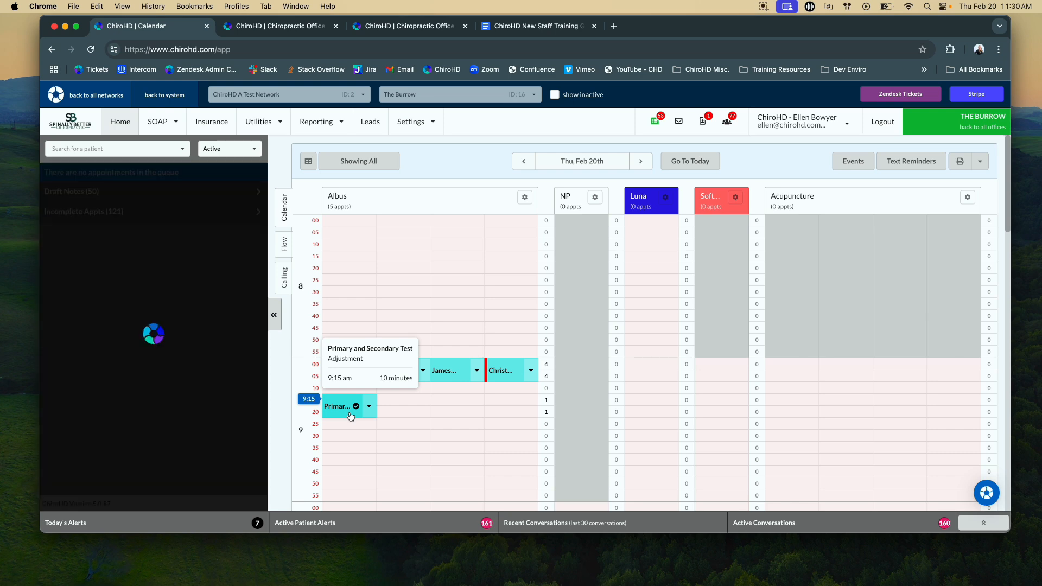
left_click(160, 211)
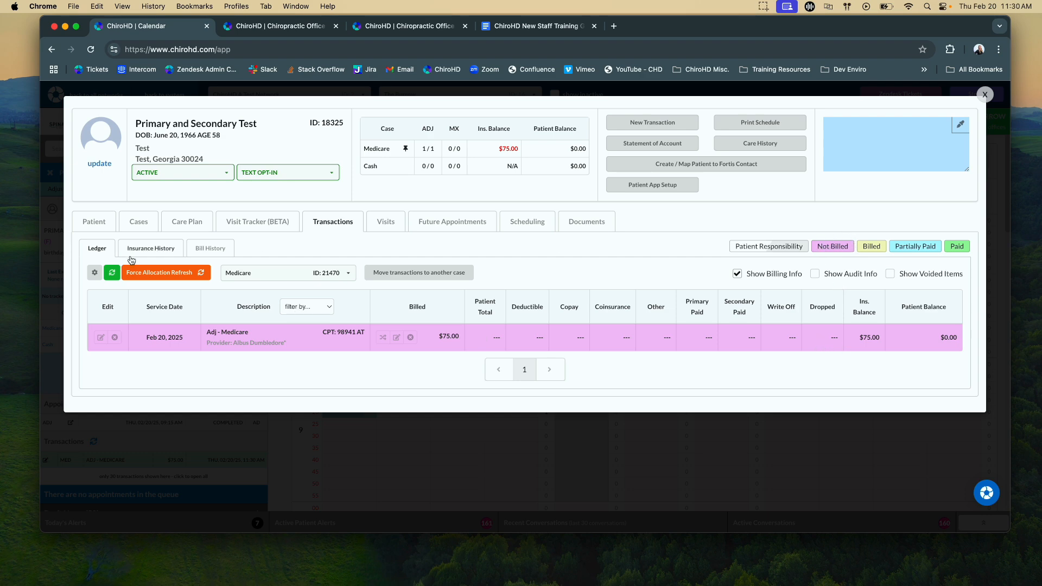
left_click(414, 225)
left_click(392, 227)
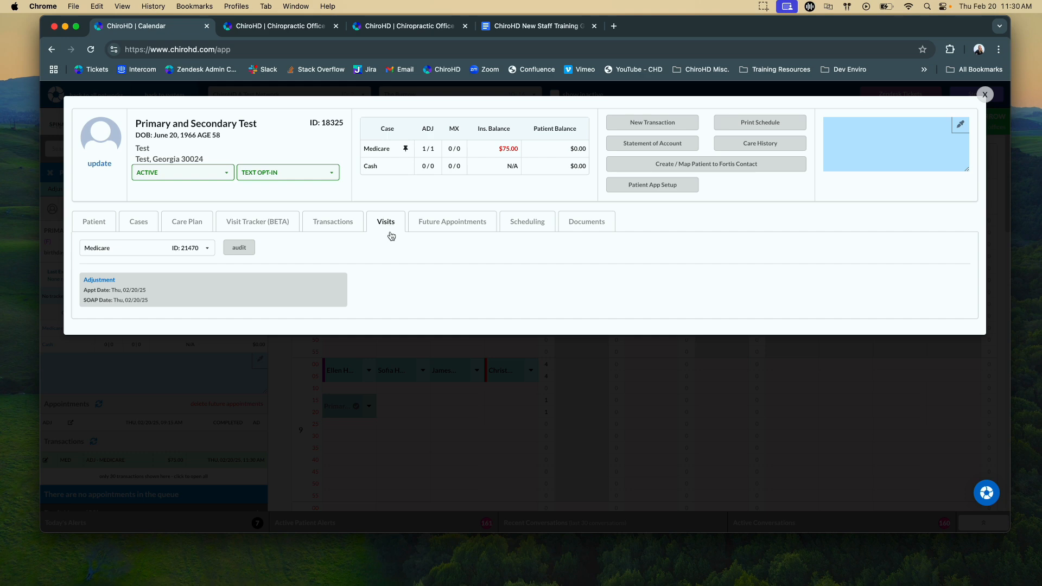
left_click(385, 226)
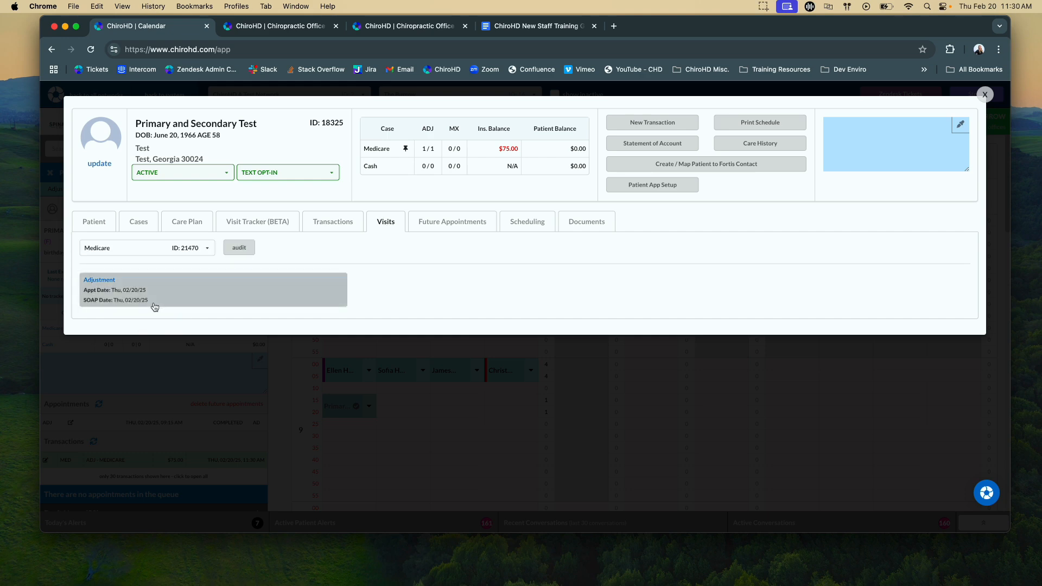
left_click(984, 95)
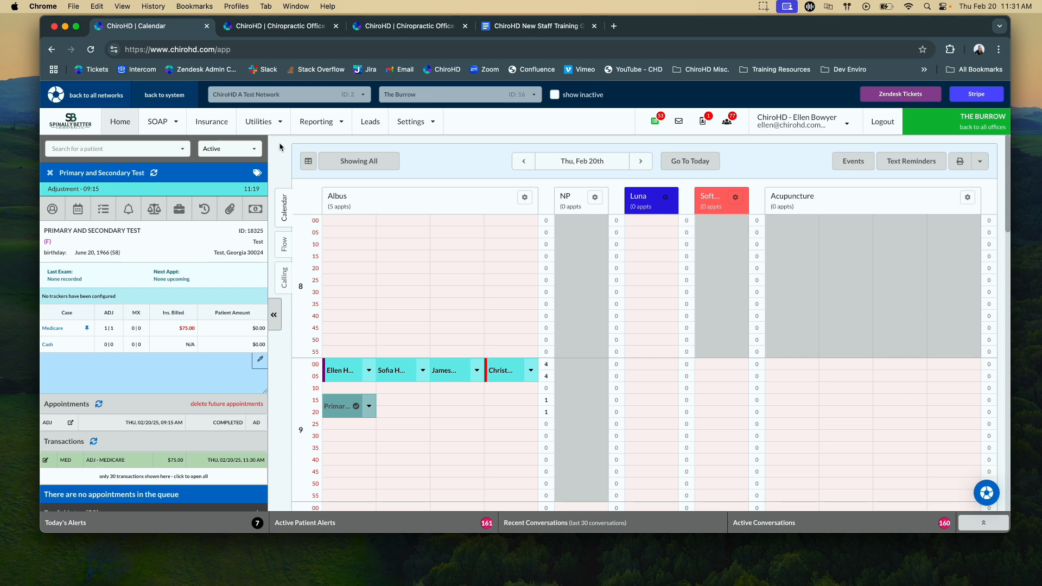
- Create a Standard Electronic claim to the primary payer containing only the primary-and-secondary test patient's Medicare charge
left_click(208, 120)
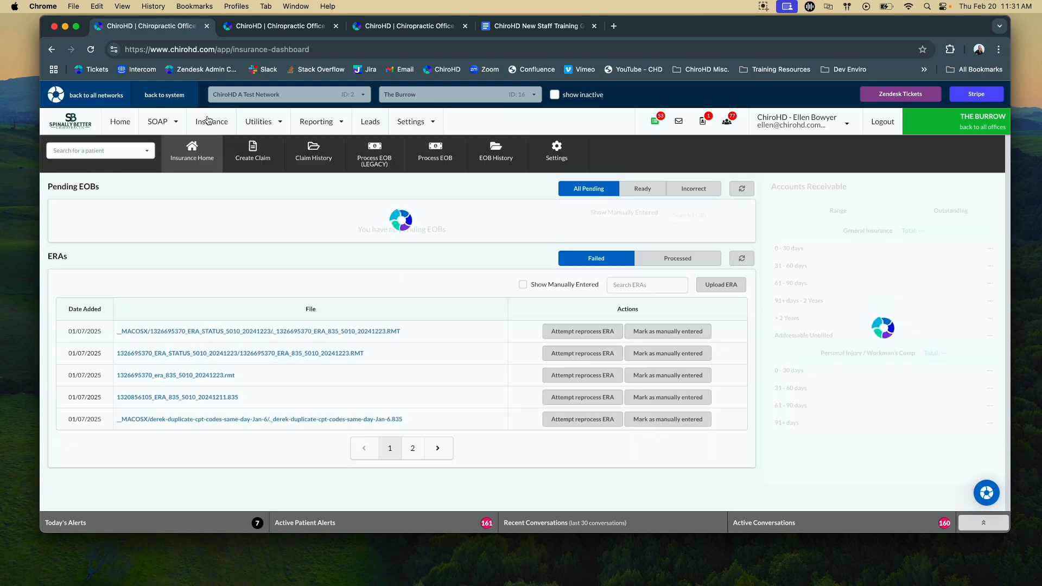
left_click(265, 159)
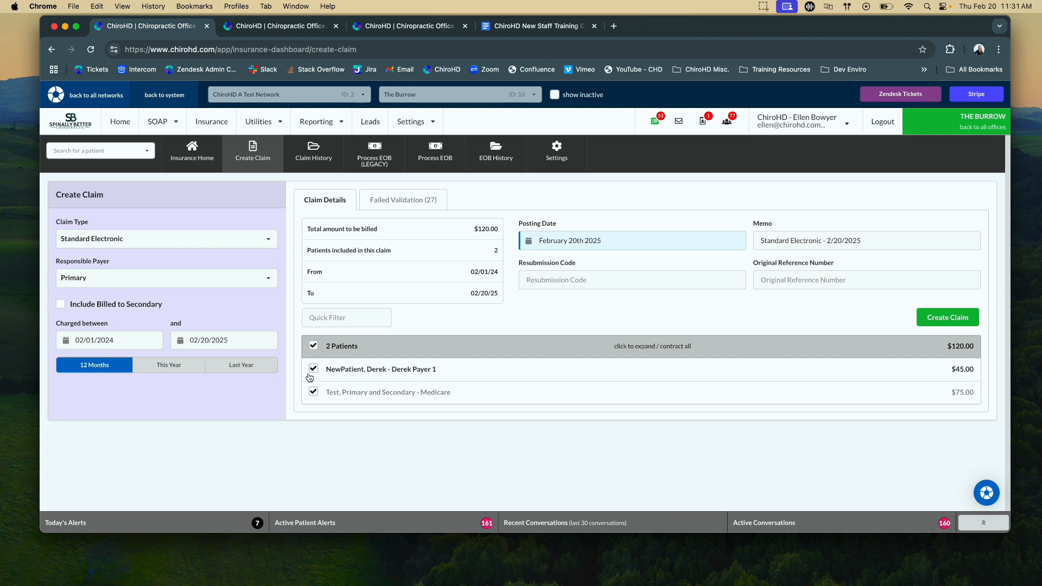
left_click(313, 347)
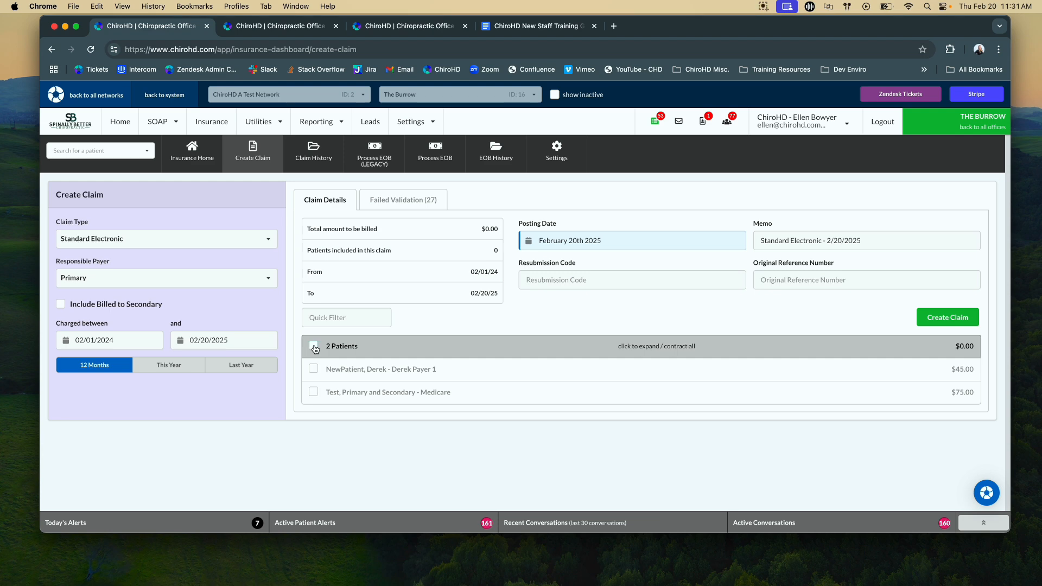
left_click(314, 395)
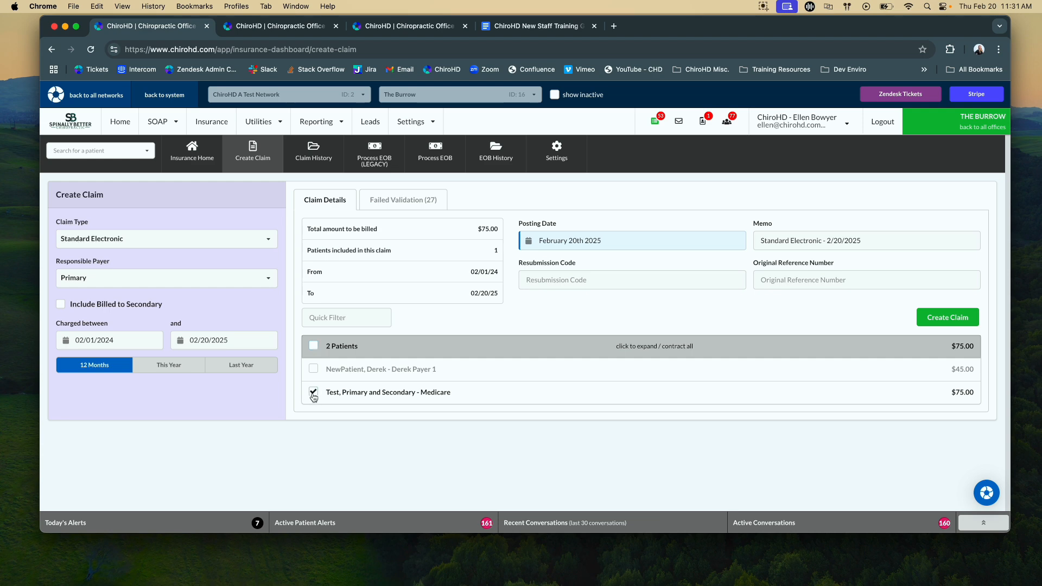
left_click(521, 397)
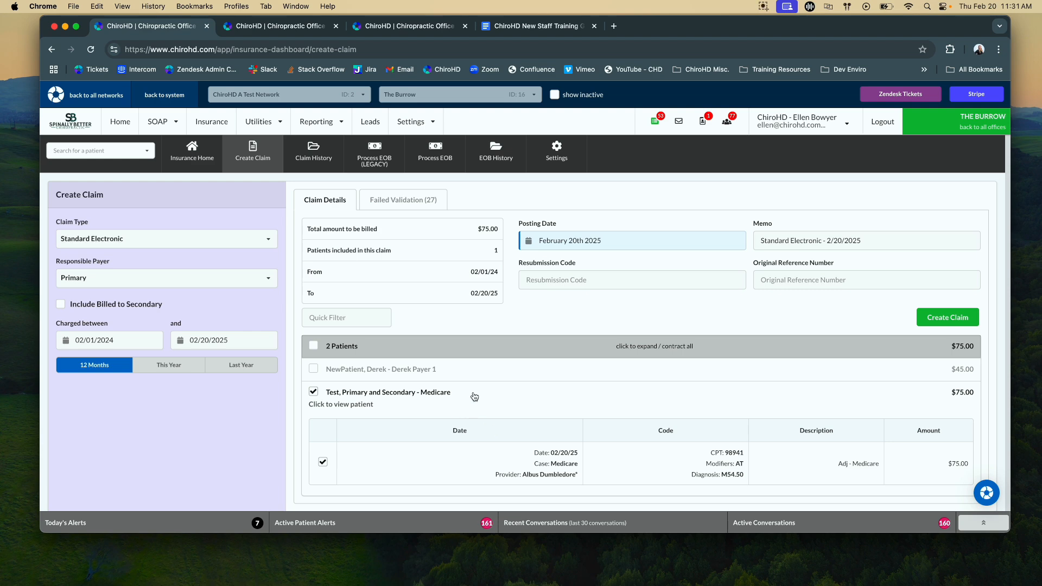
left_click(954, 320)
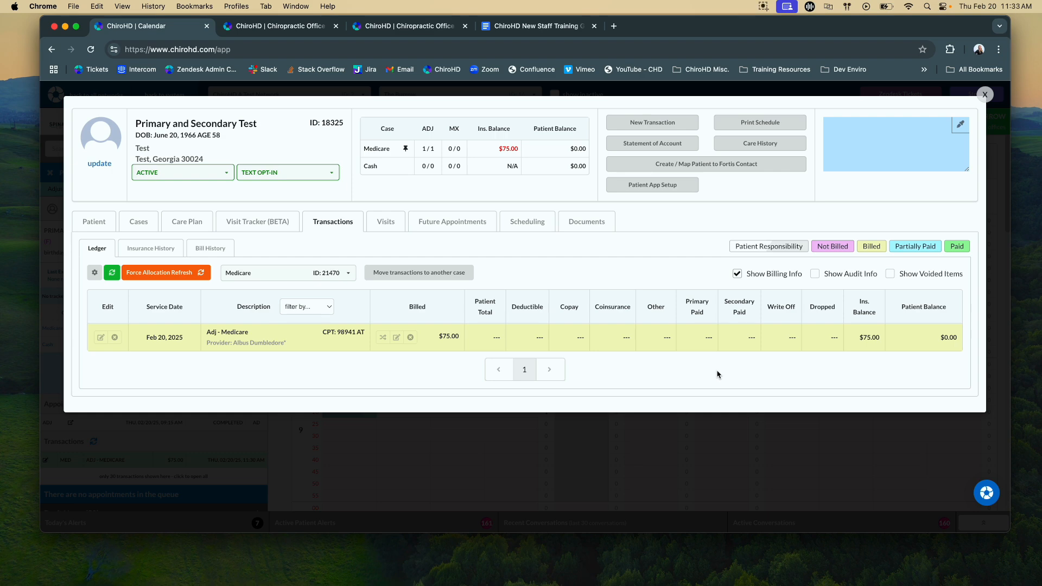
- Close the patient record, start a new insurance EOB, and select all third-party payers matching "med"
left_click(985, 95)
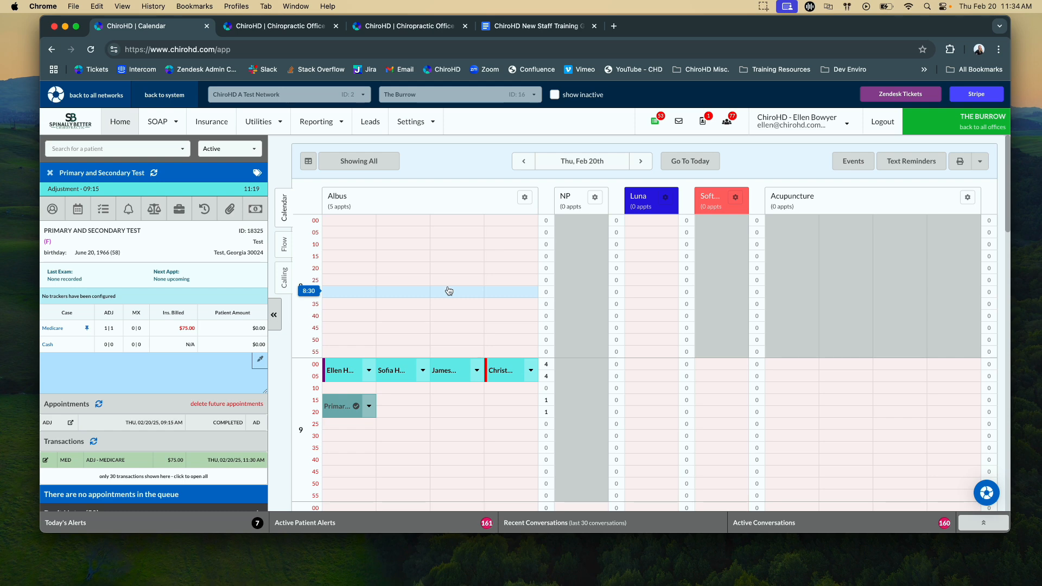
left_click(208, 124)
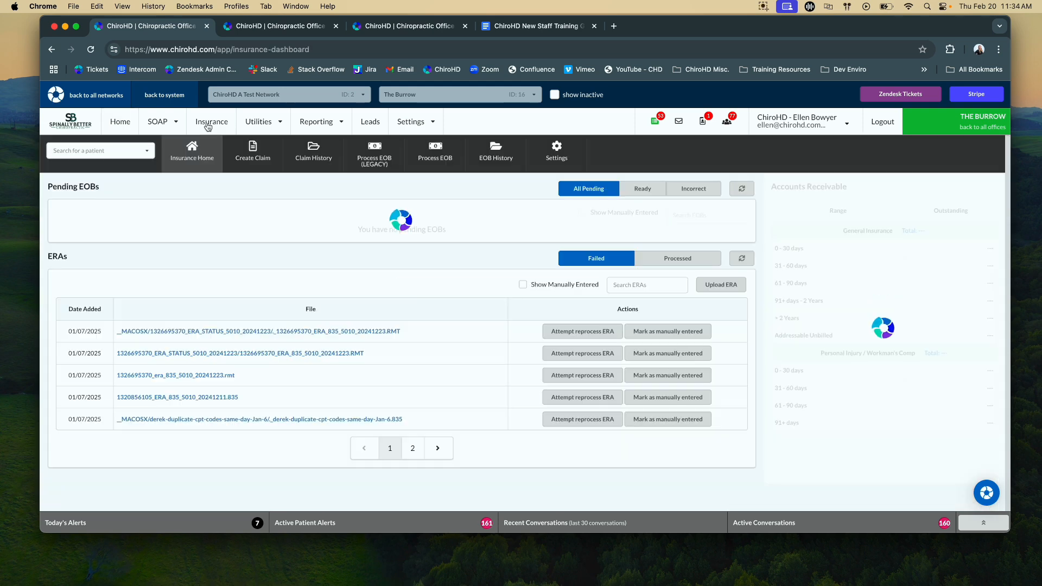
left_click(449, 159)
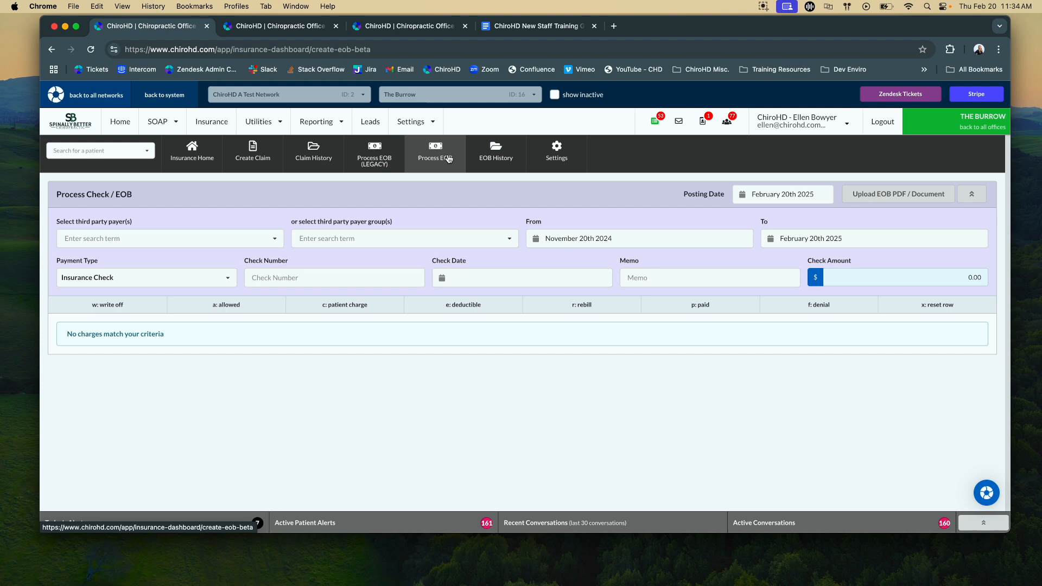
left_click(115, 232)
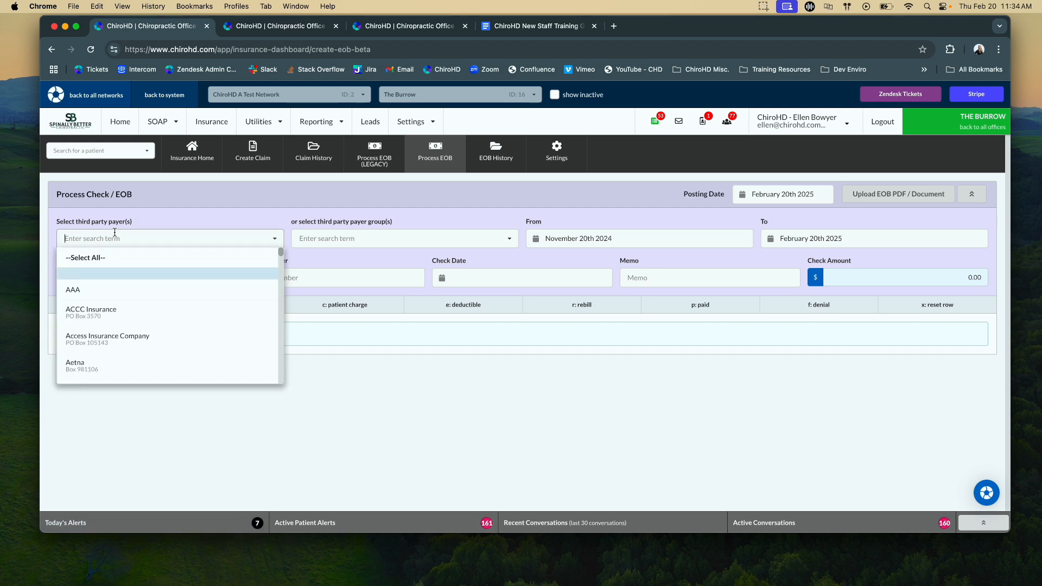
type("med")
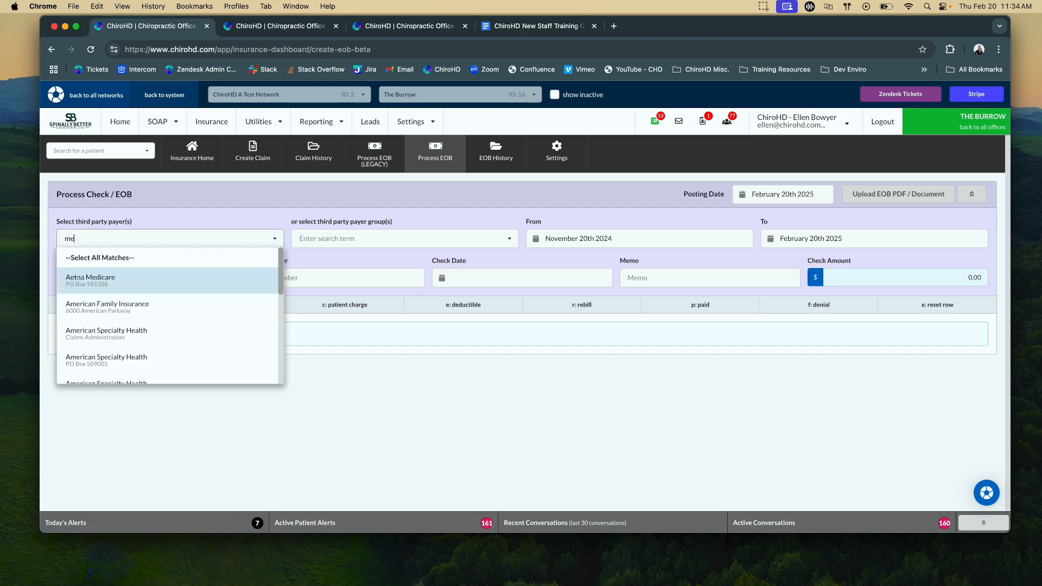
left_click(124, 258)
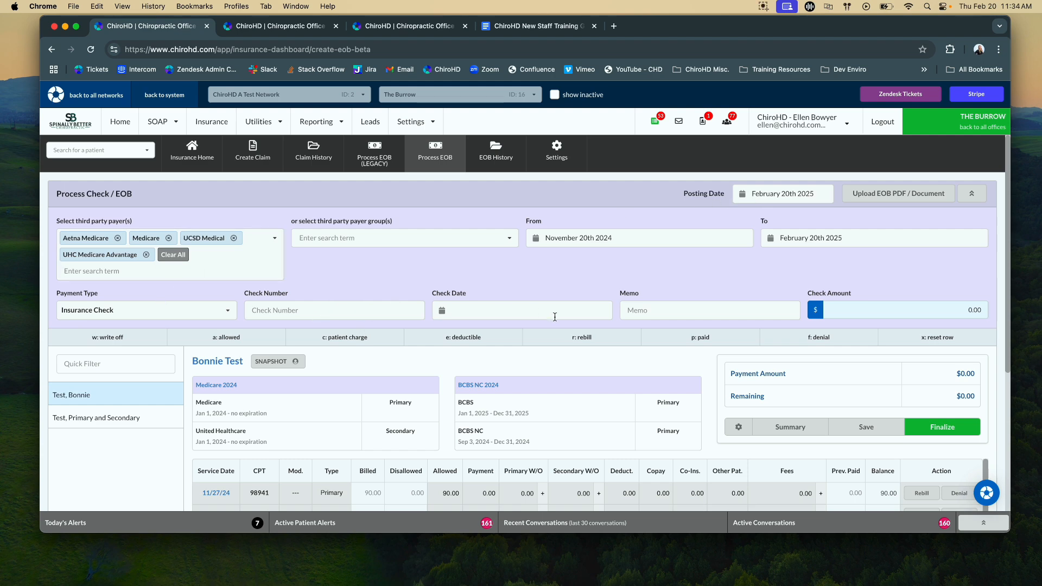
- Set the EOB's check amount to 10.00 and select the primary-and-secondary test patient's charges
scroll(842, 277, "down", 2)
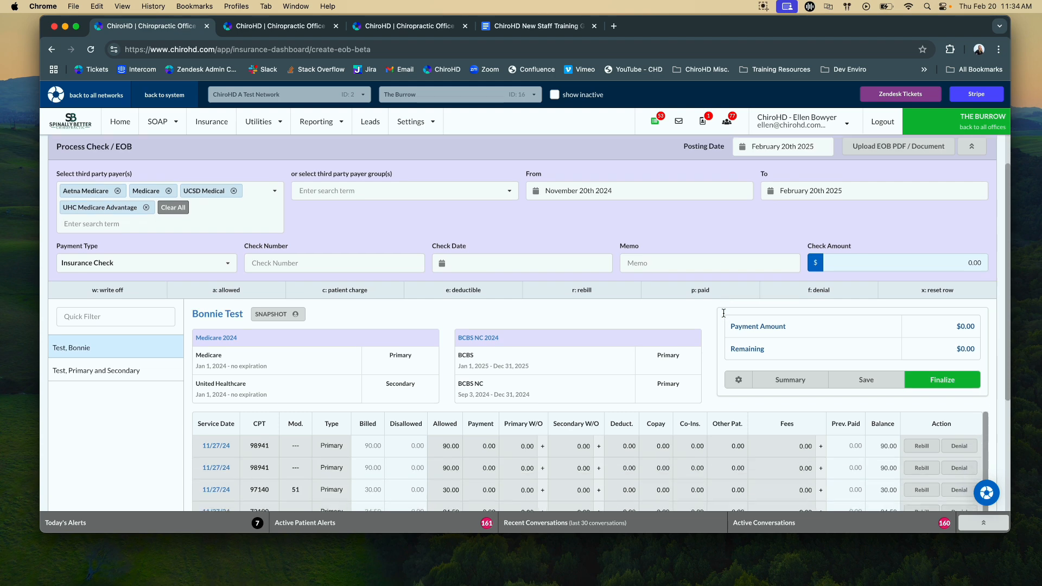
left_click(945, 232)
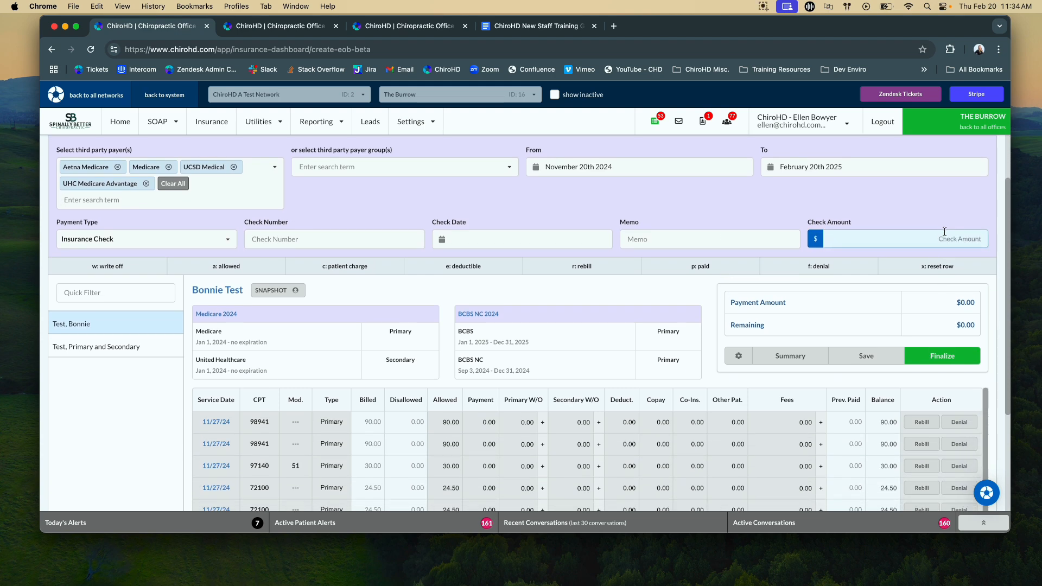
type("10.00")
left_click(76, 372)
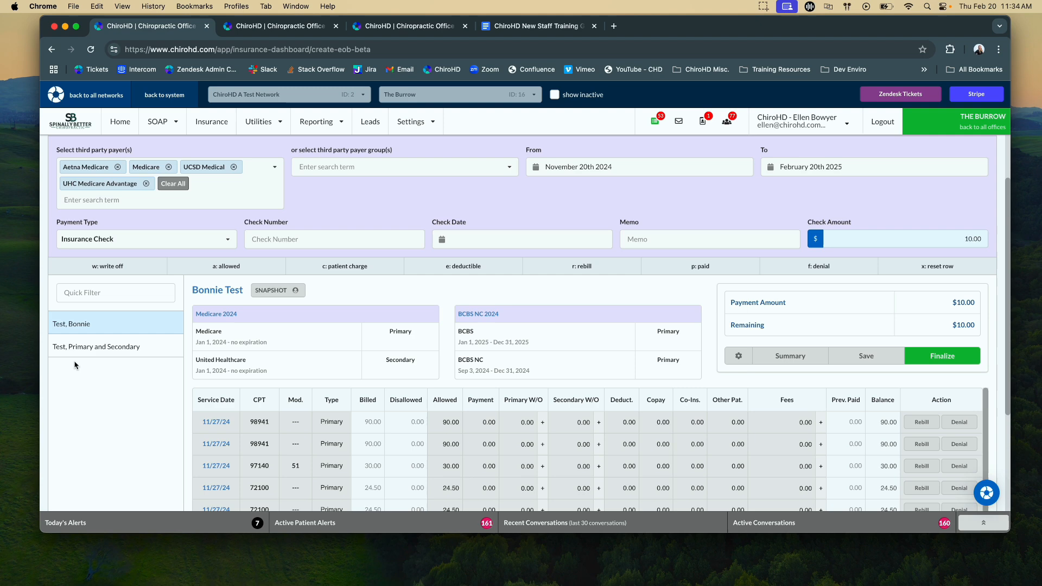
left_click(88, 346)
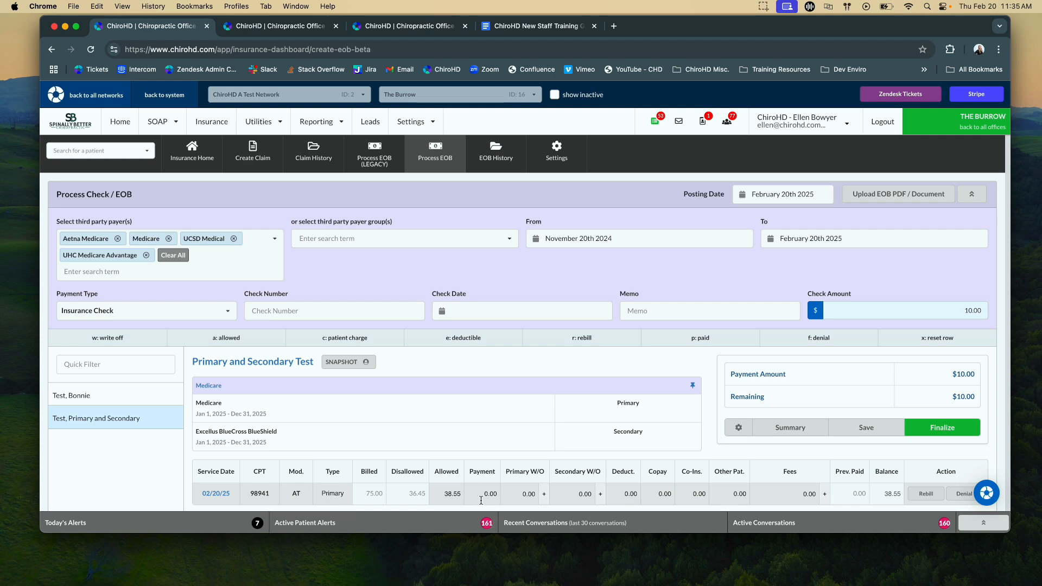
- Enter a 10.00 payment and 7.50 coinsurance on the 02/20/25 98941 AT primary charge
left_click(481, 493)
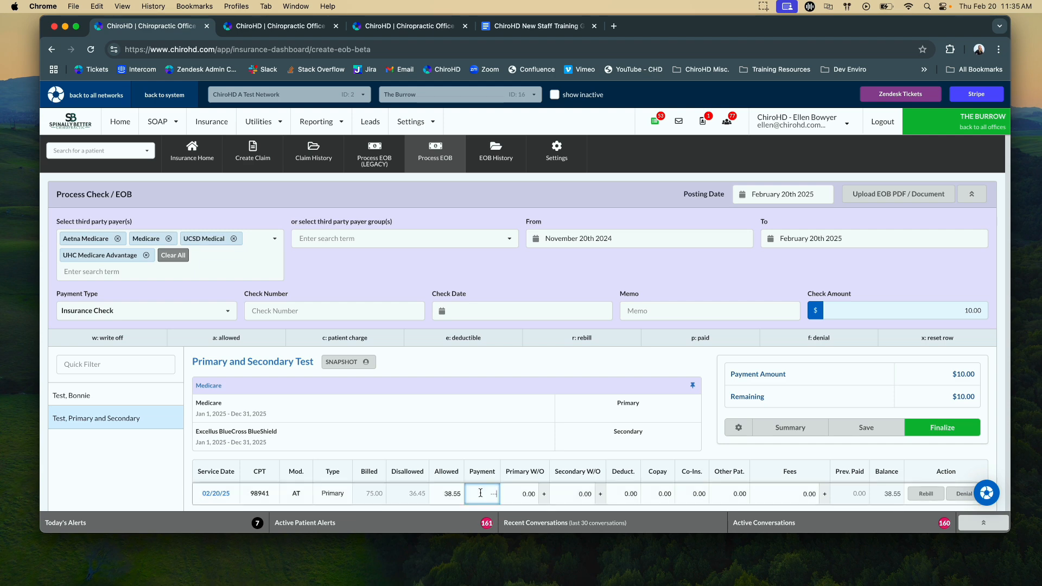
type("10.00")
key("Tab")
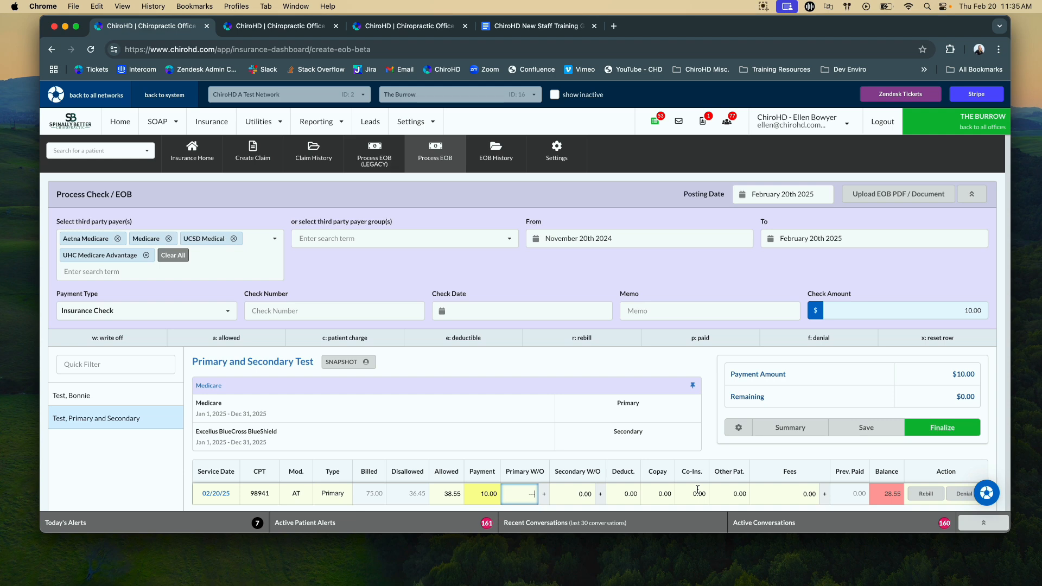
left_click(698, 490)
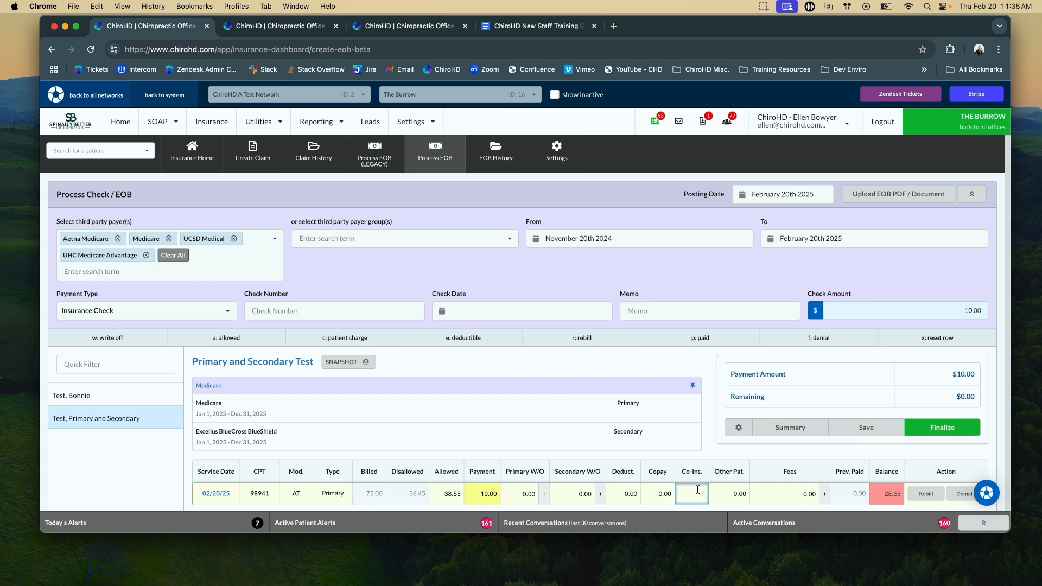
type("7.50")
key("Tab")
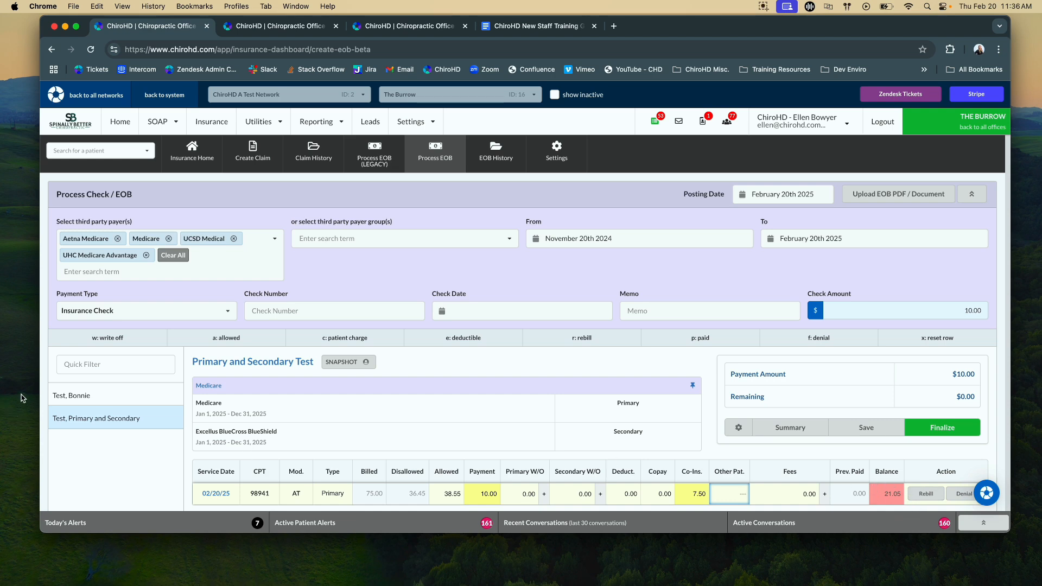
- Finalize the primary EOB for the primary-and-secondary test patient and review the posted payment in the Medicare case ledger
left_click(101, 401)
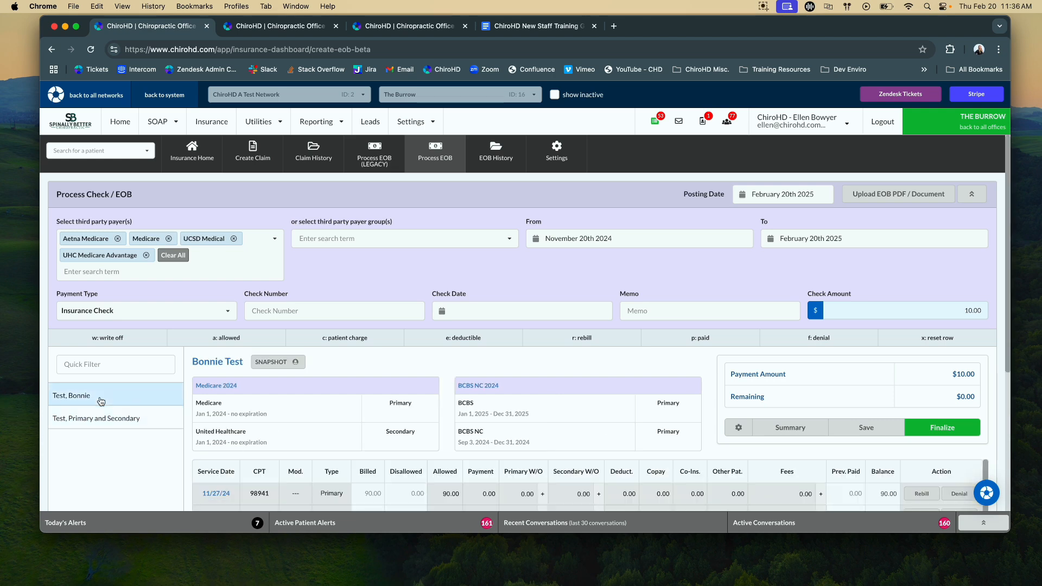
left_click(124, 421)
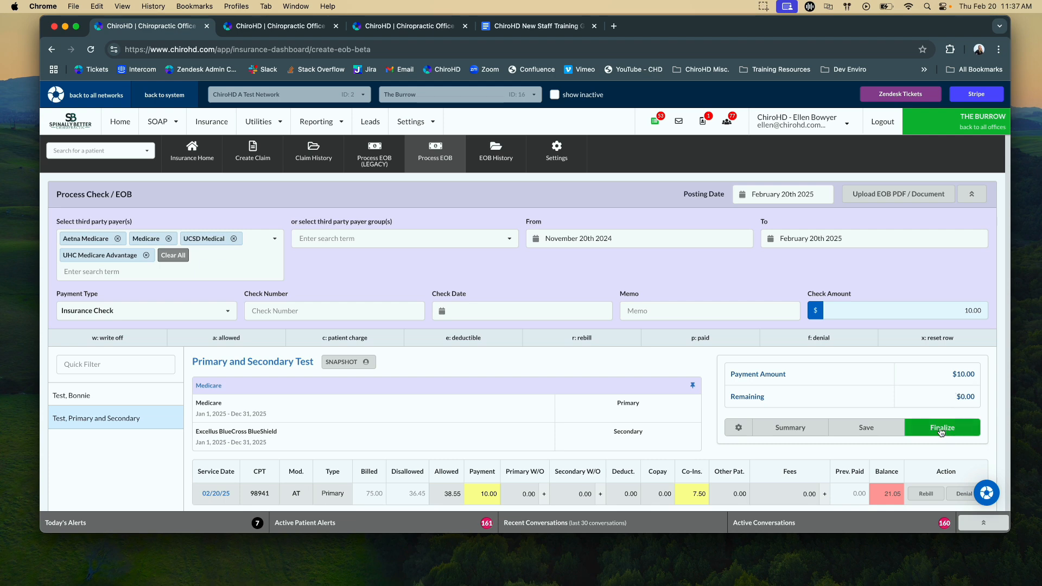
left_click(942, 428)
left_click(158, 210)
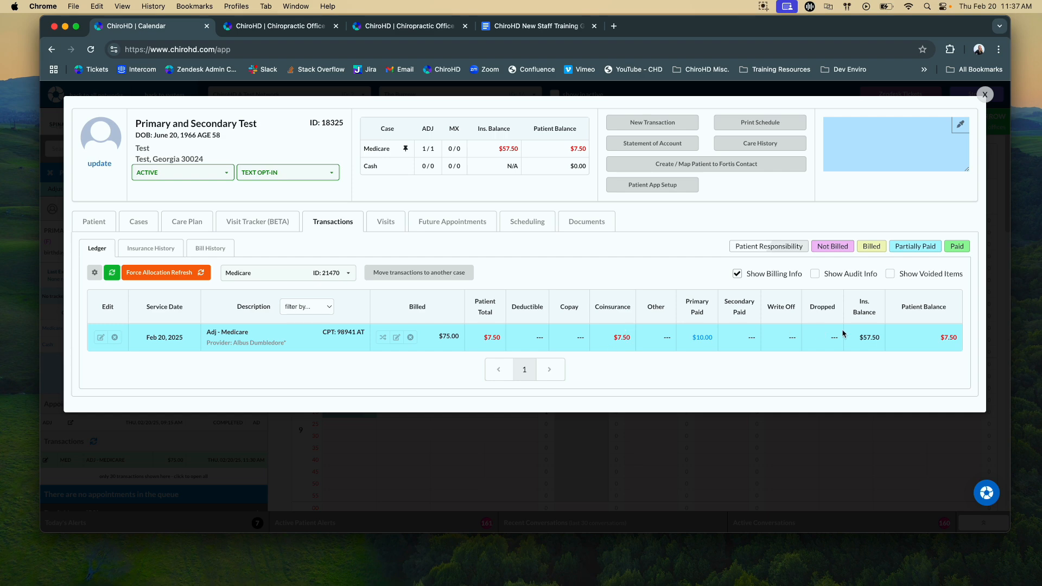
left_click(984, 95)
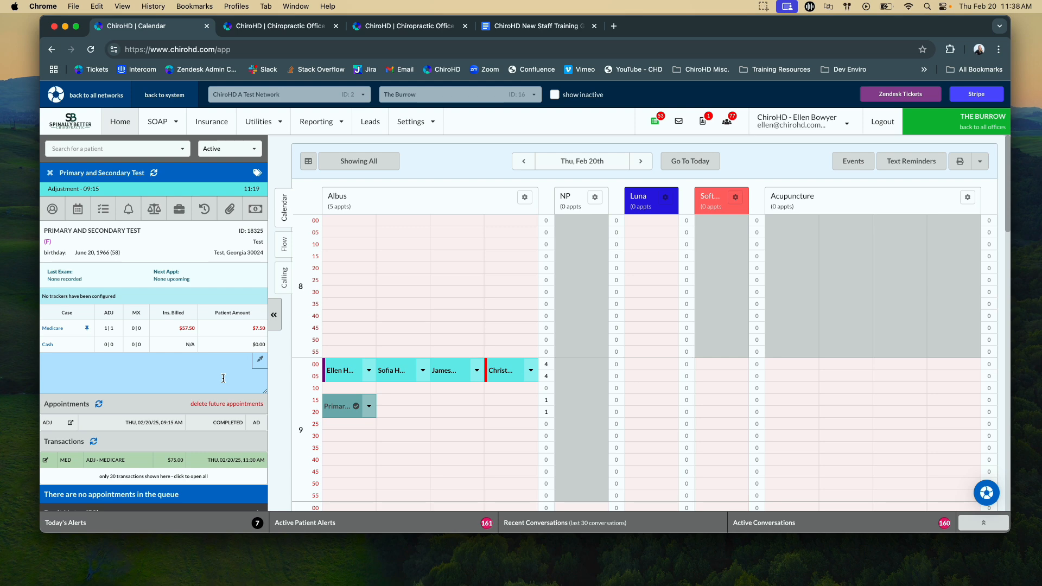
- Create a Standard Electronic claim to the secondary payer containing only the primary-and-secondary test patient's Excellus BlueCross BlueShield charge
left_click(222, 126)
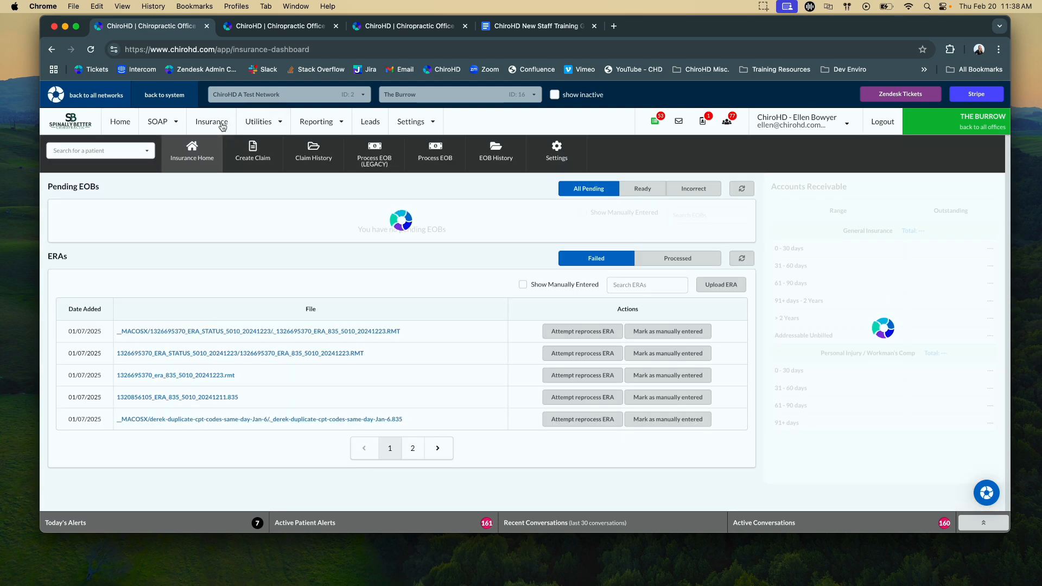
left_click(253, 153)
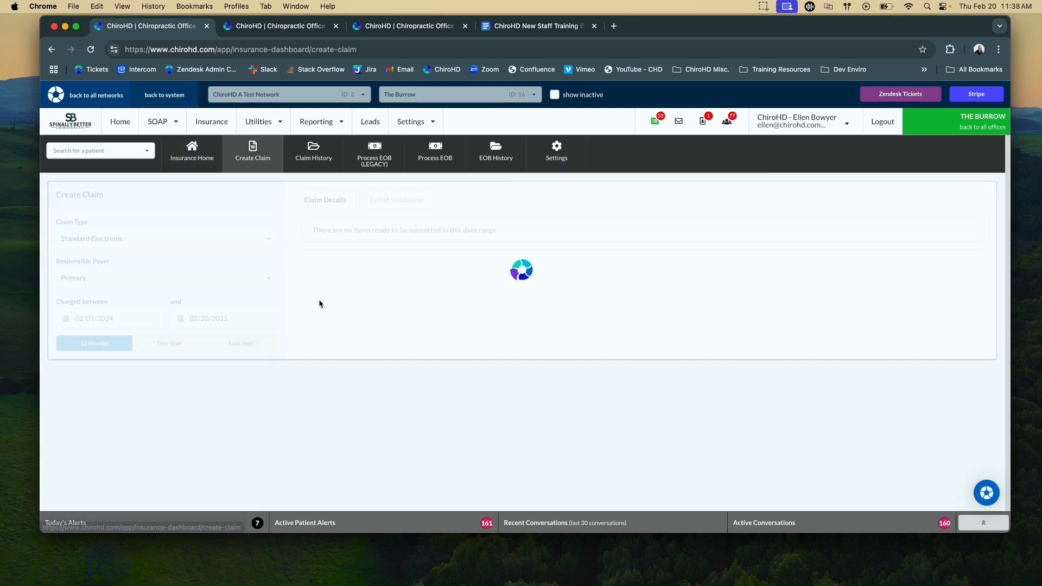
left_click(76, 280)
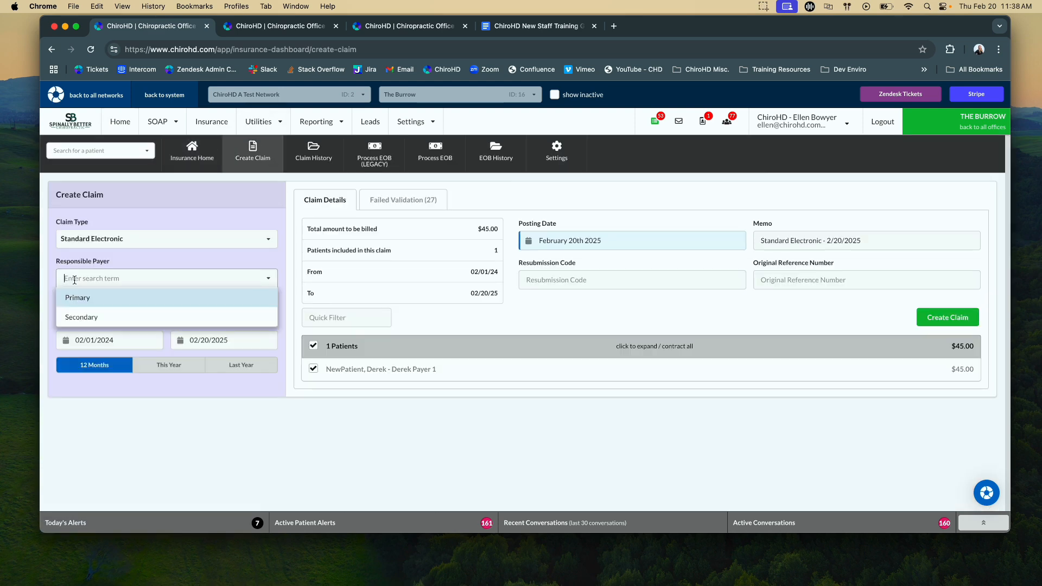
left_click(82, 316)
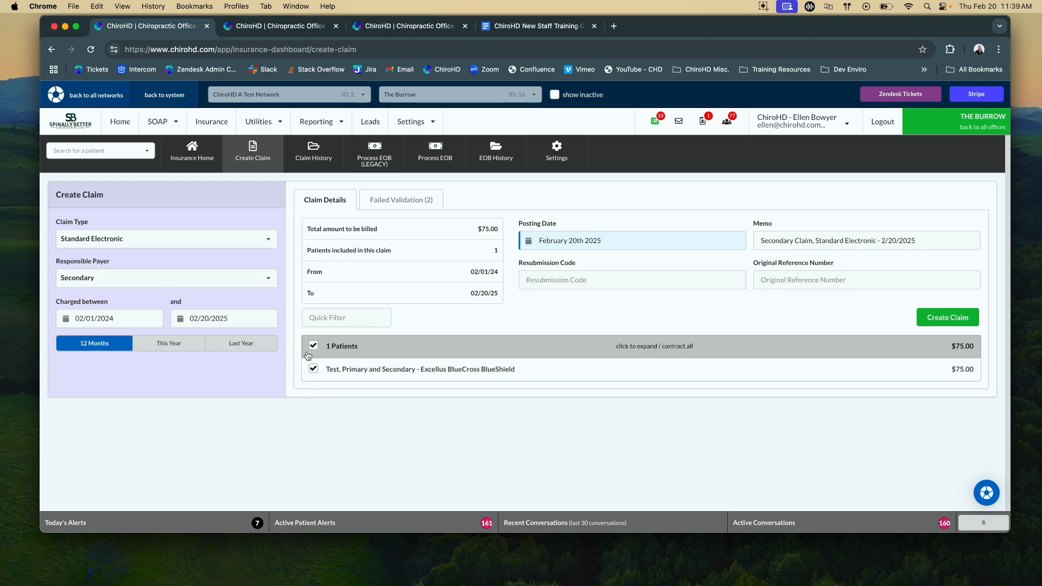
left_click(314, 347)
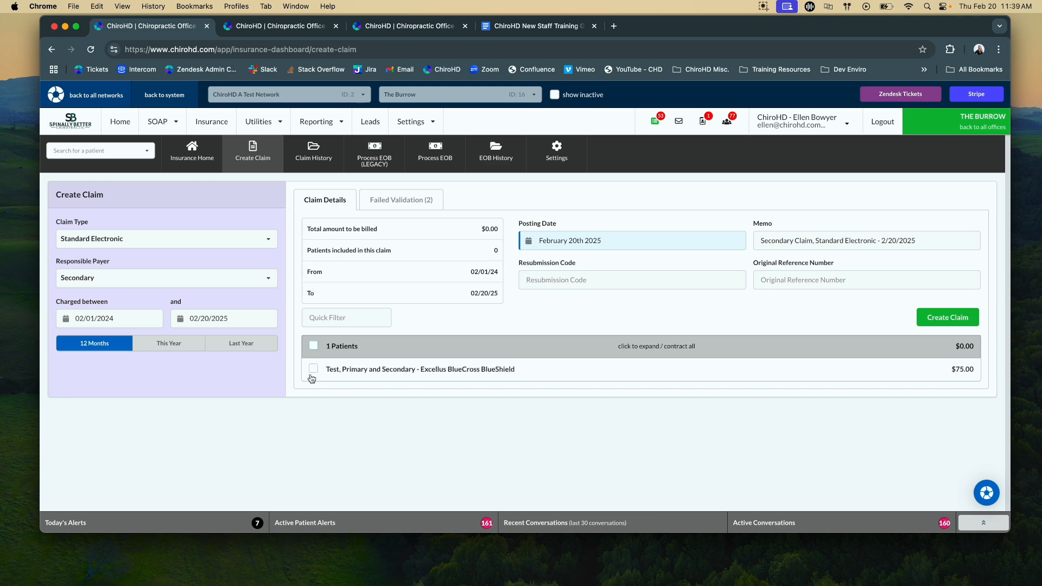
left_click(314, 370)
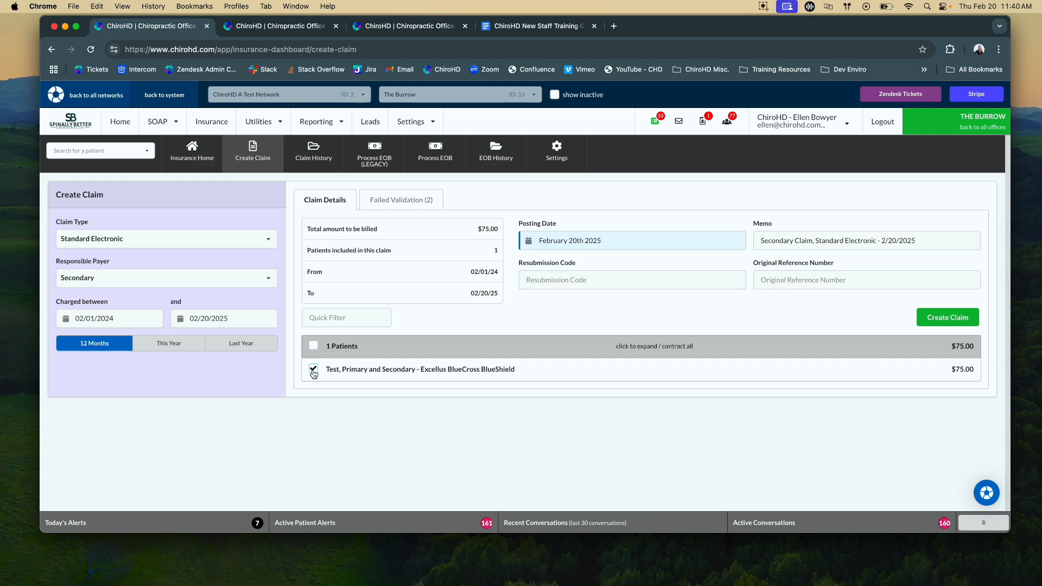
left_click(948, 317)
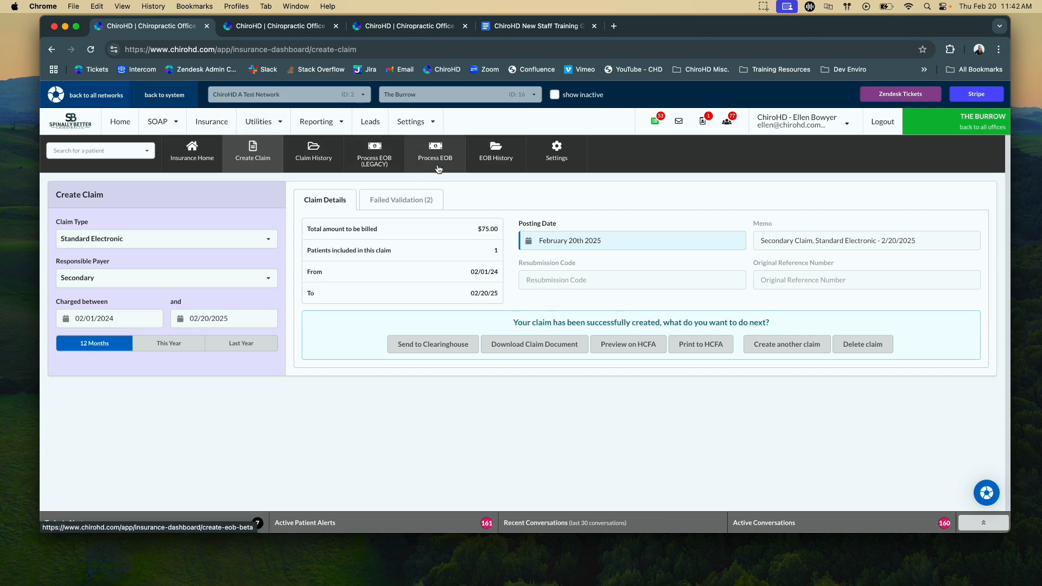
- Start another insurance EOB and select all third-party payers matching "blu"
left_click(434, 168)
left_click(105, 238)
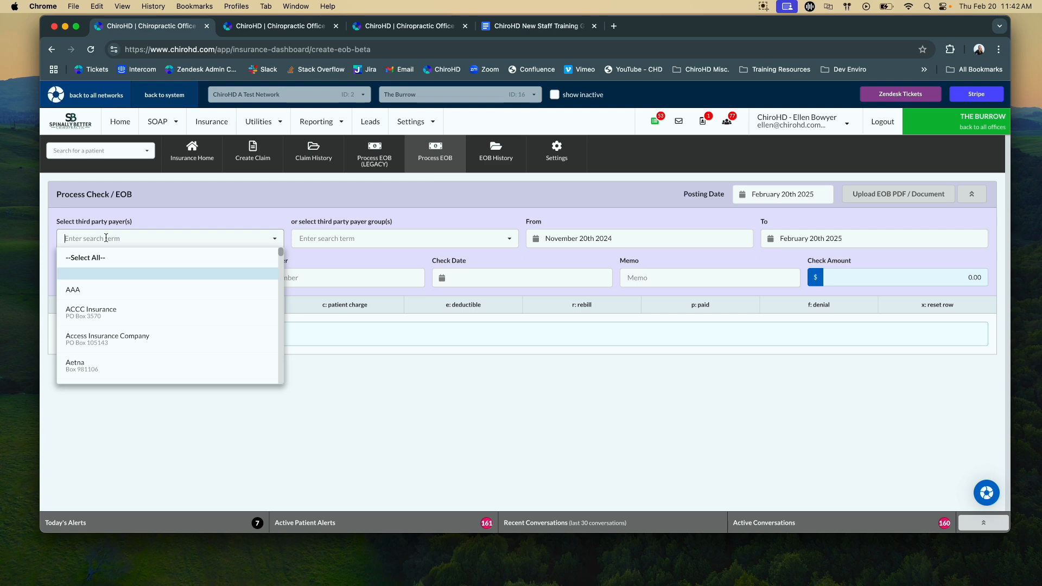
type("blu")
left_click(87, 258)
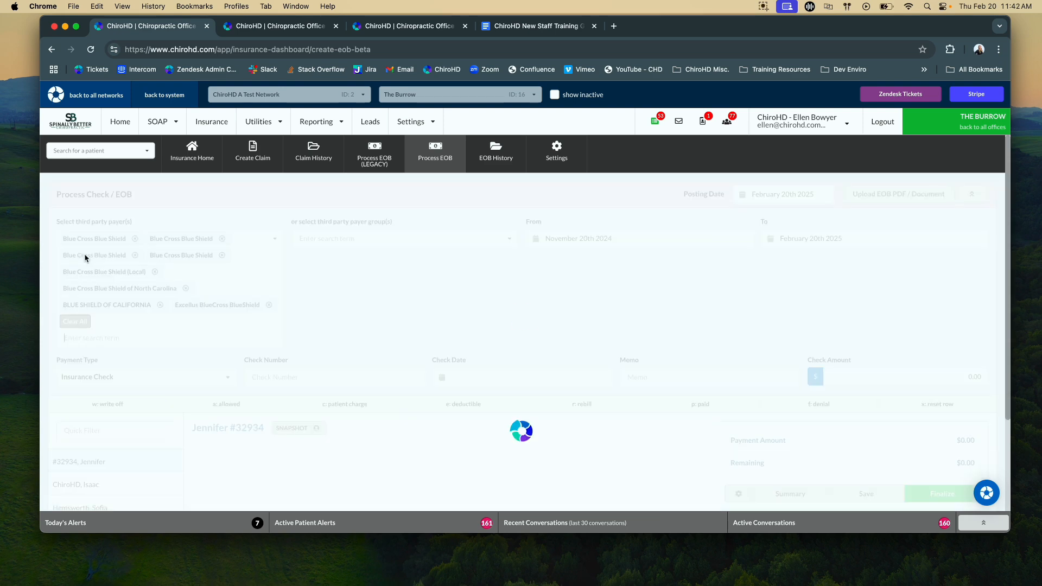
left_click(321, 320)
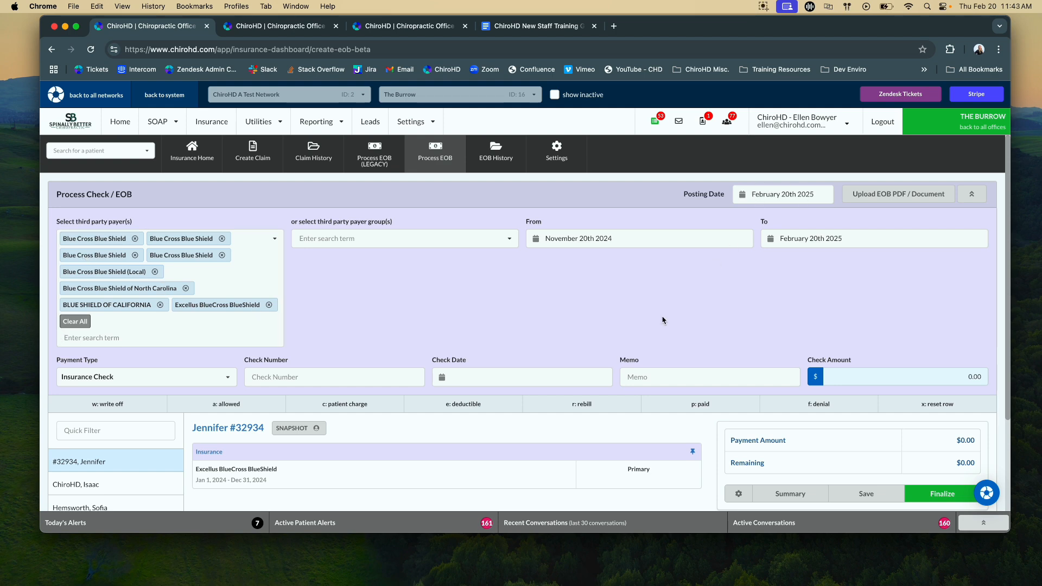
- Set the secondary EOB's check amount to 7.50 and select the primary-and-secondary test patient's charges
scroll(601, 325, "down", 2)
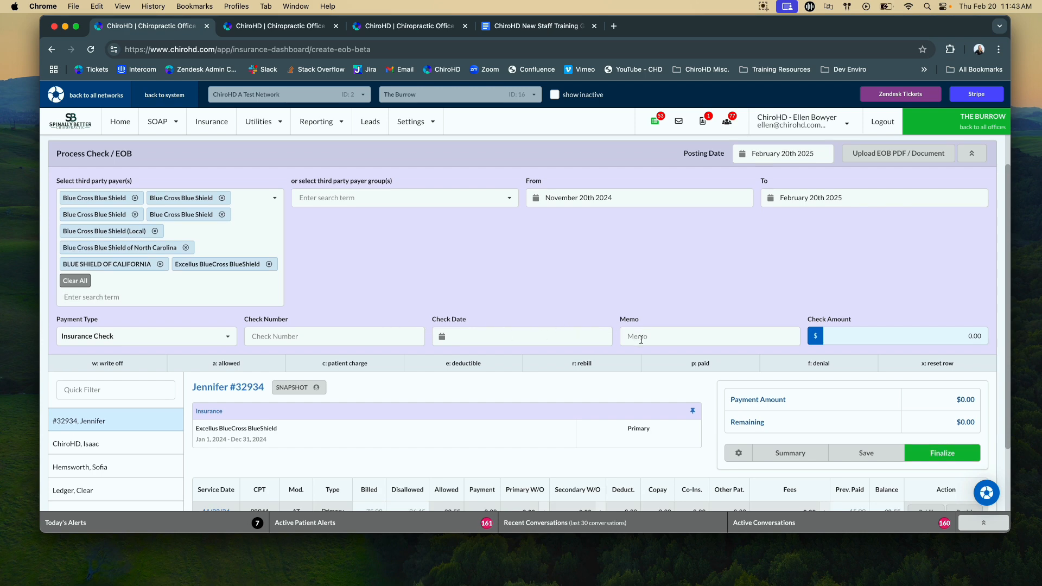
left_click(887, 339)
type("7.50")
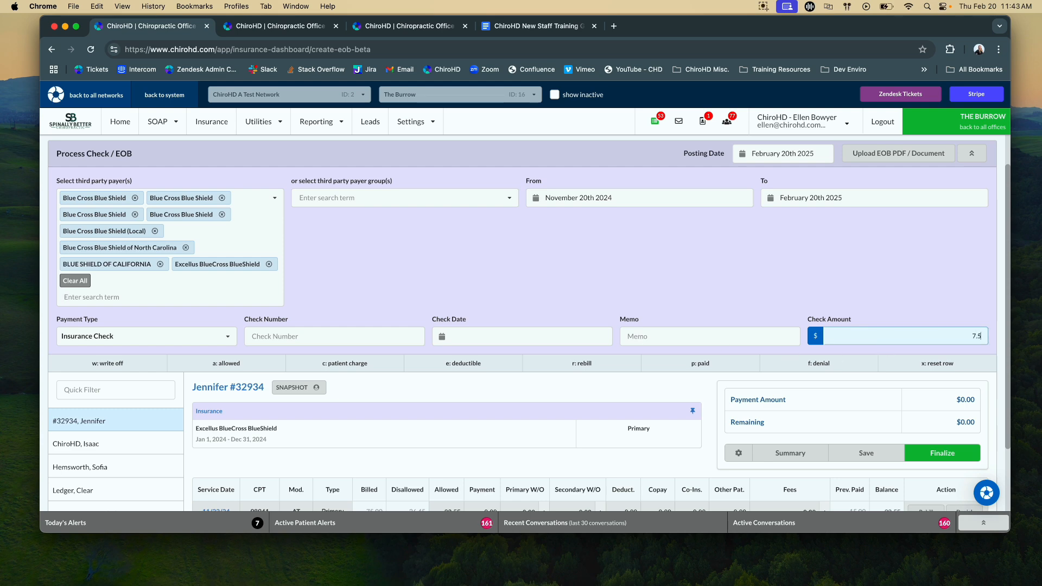
left_click(803, 305)
scroll(802, 303, "down", 2)
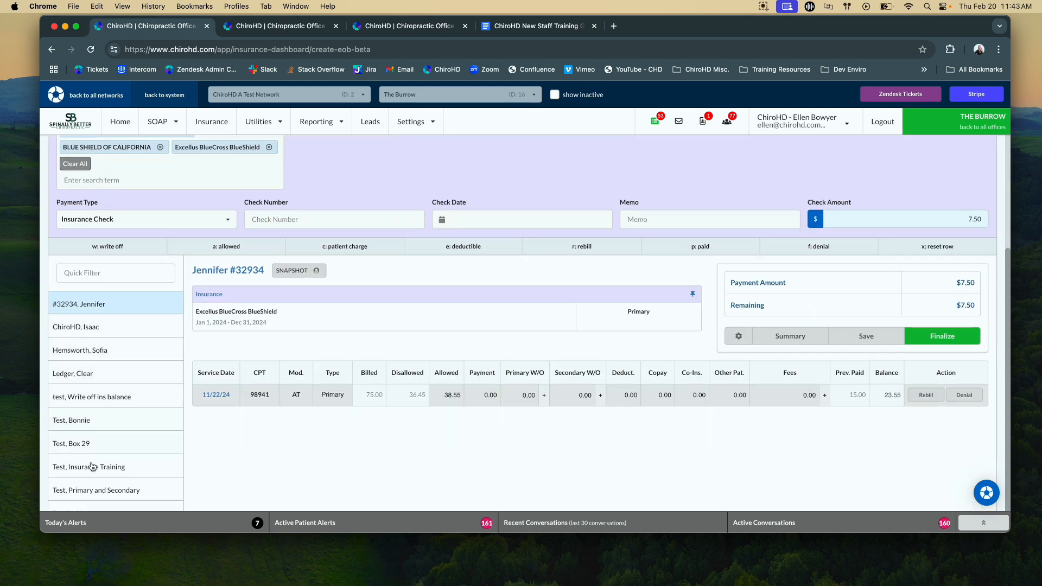
left_click(99, 488)
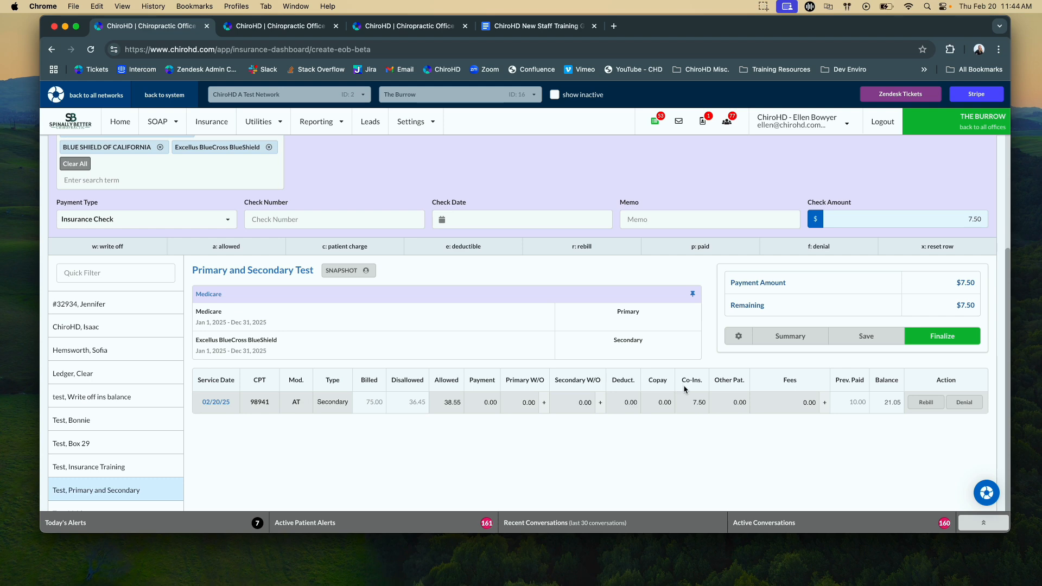
- Enter a 7.50 payment on the 02/20/25 charge for CPT 98941 and set its coinsurance to 0
left_click(478, 400)
type("7.50")
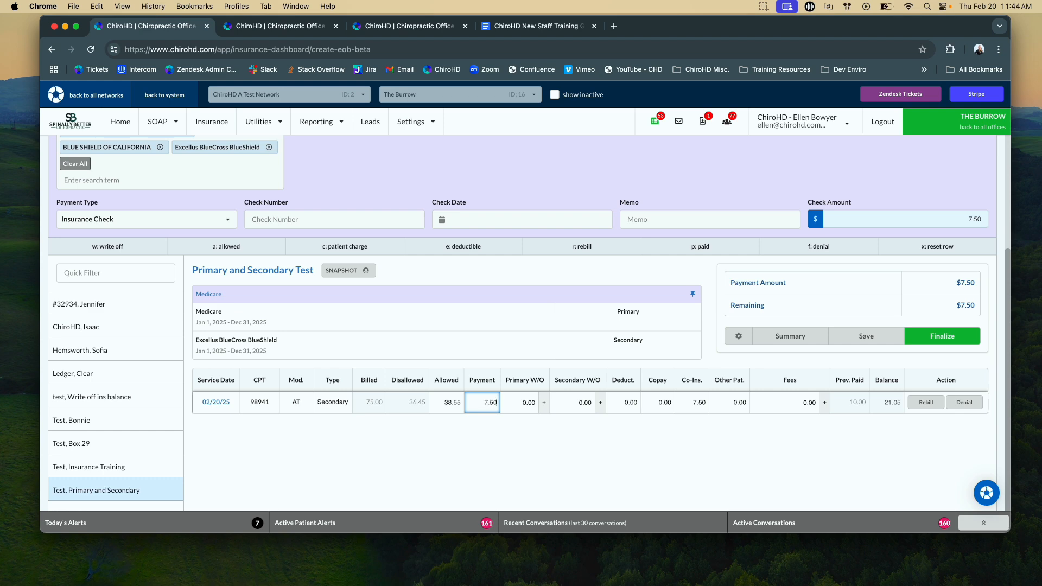
key("Tab")
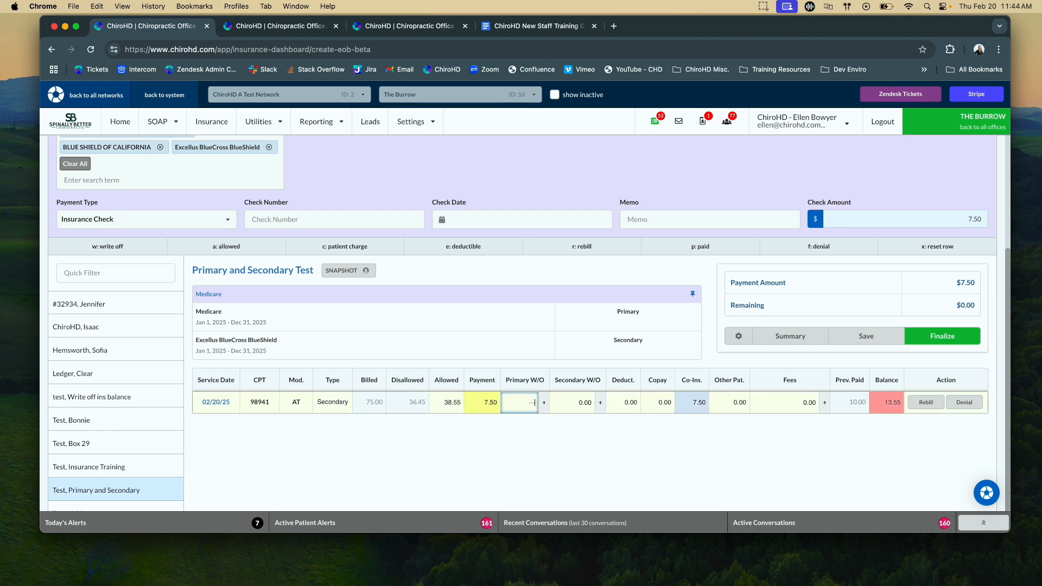
left_click(689, 403)
double_click(689, 403)
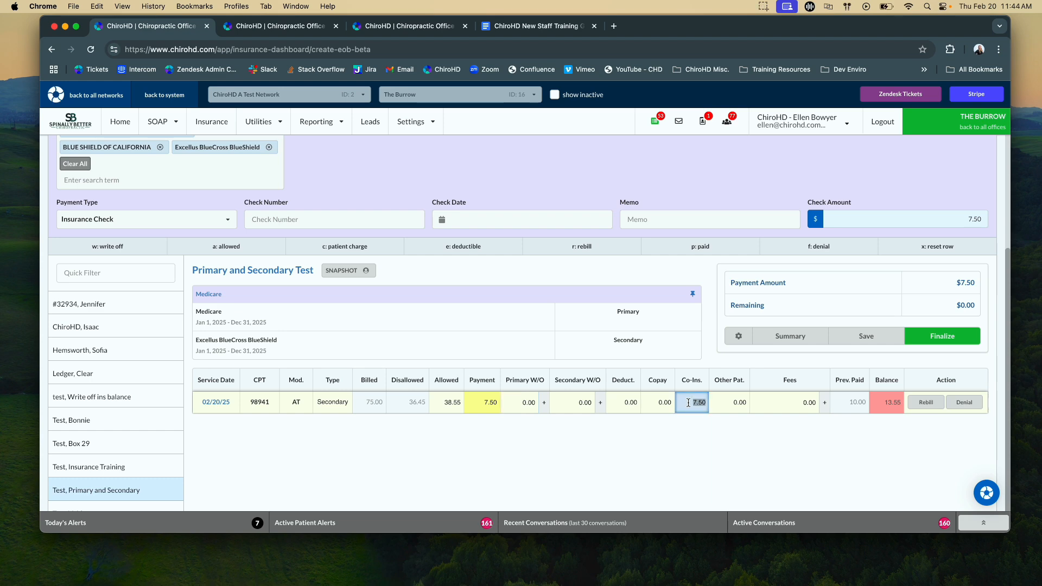
type("0")
key("Tab")
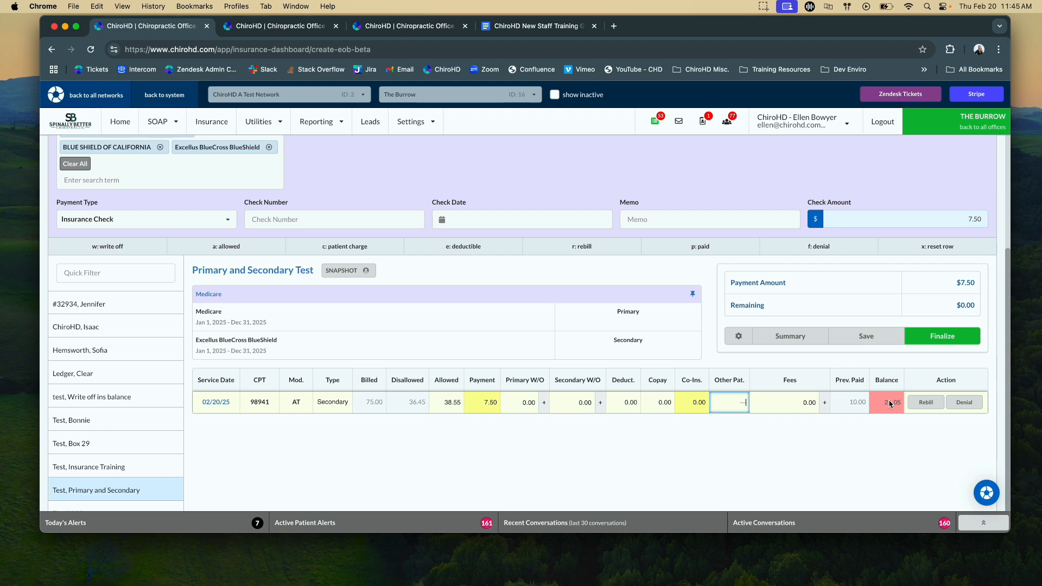
- Write off the 02/20/25 charge's remaining balance and finalize the secondary EOB
key("w")
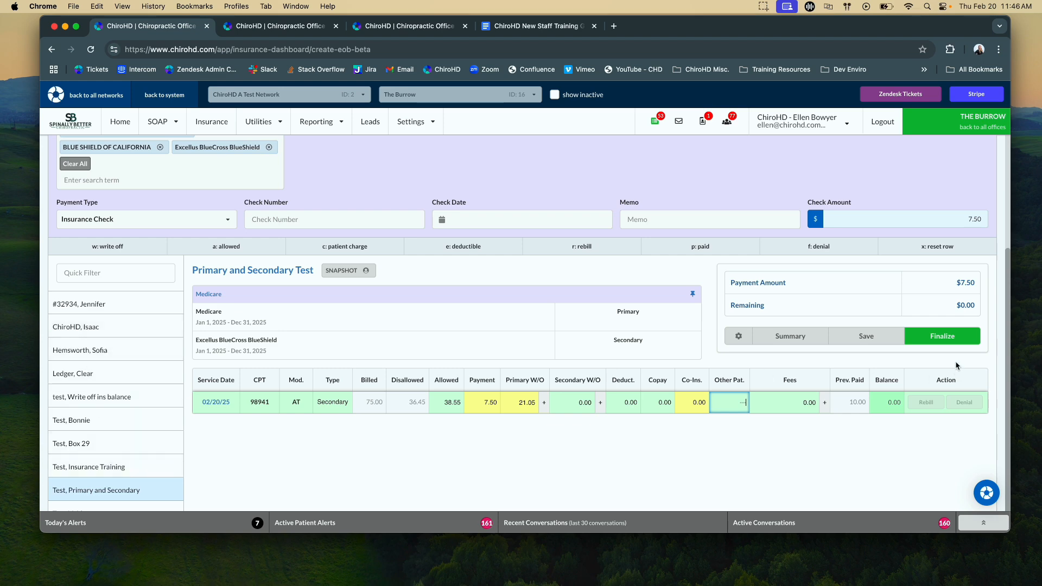
left_click(960, 344)
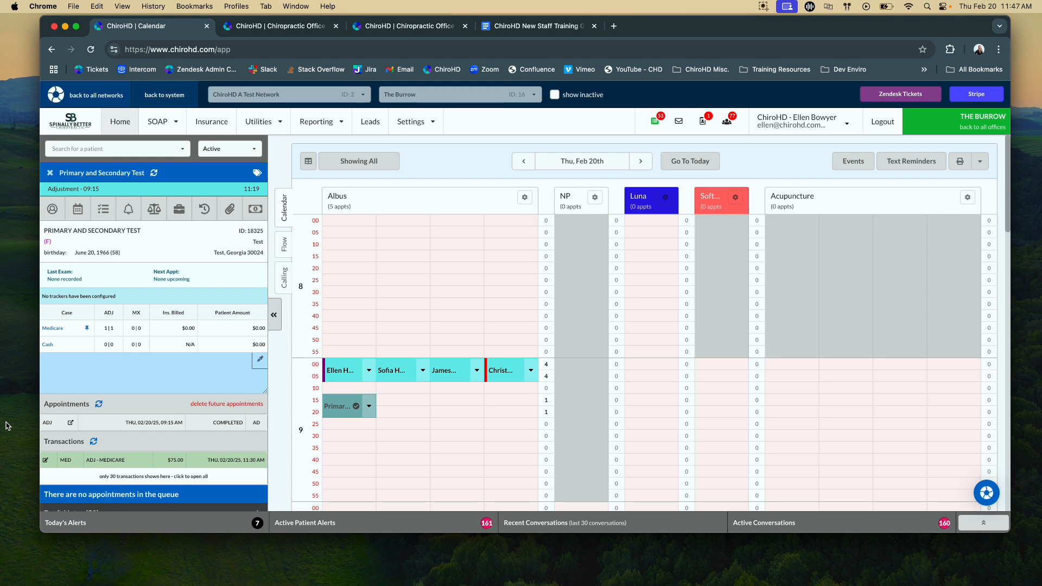
- Review the primary-and-secondary test patient's Medicare ledger and the case's insurance coverage
left_click(231, 463)
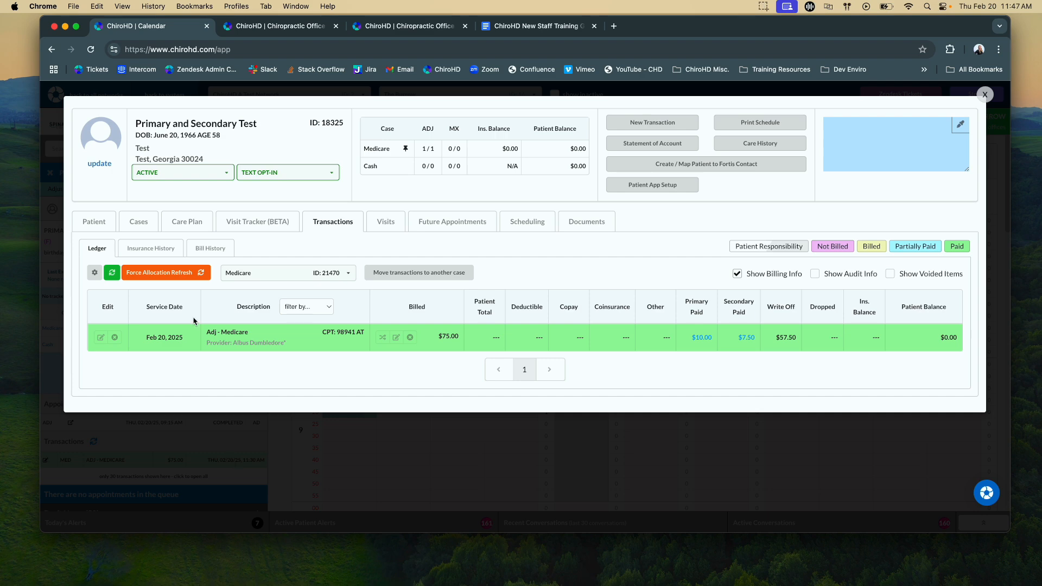
left_click(148, 221)
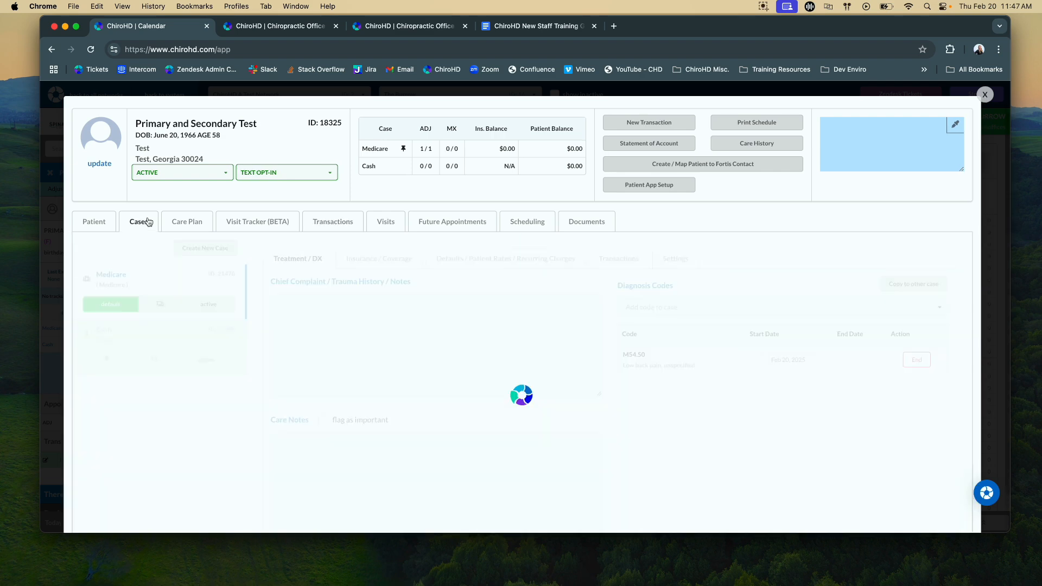
left_click(380, 260)
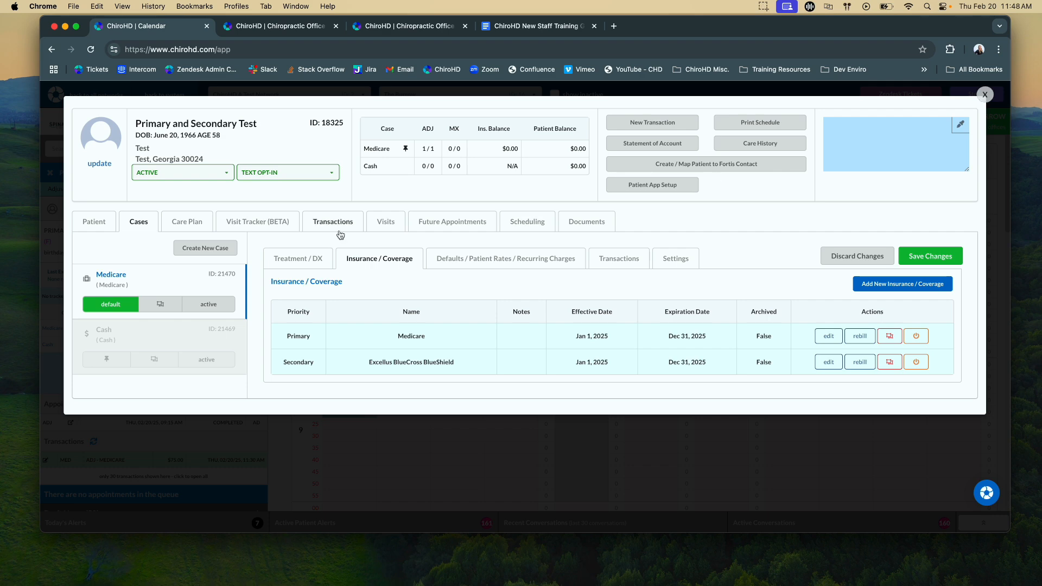
left_click(985, 96)
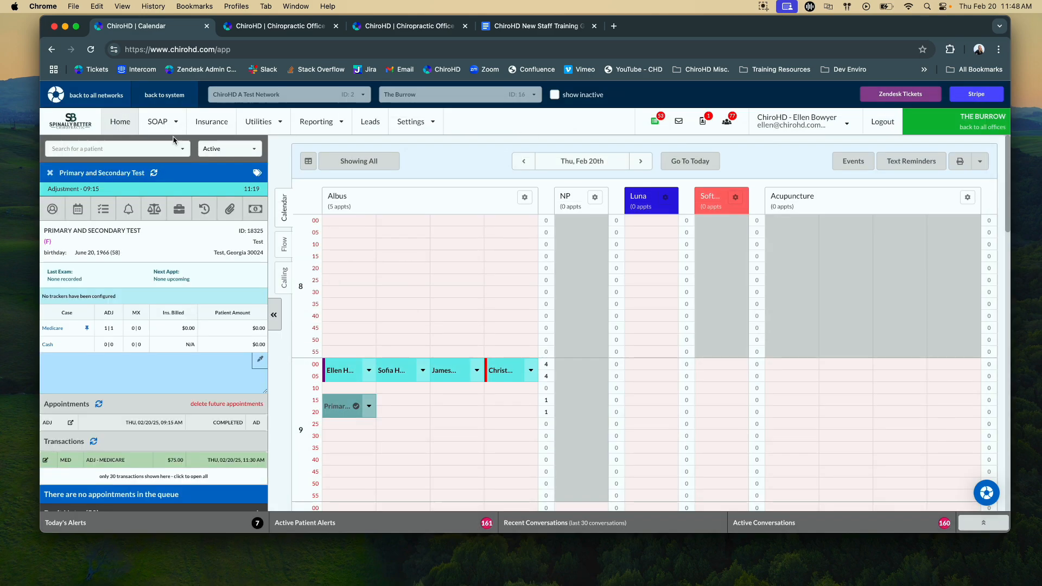
- Check which patients have charges in a new EOB for all third-party payers matching "blu"
left_click(202, 120)
left_click(452, 154)
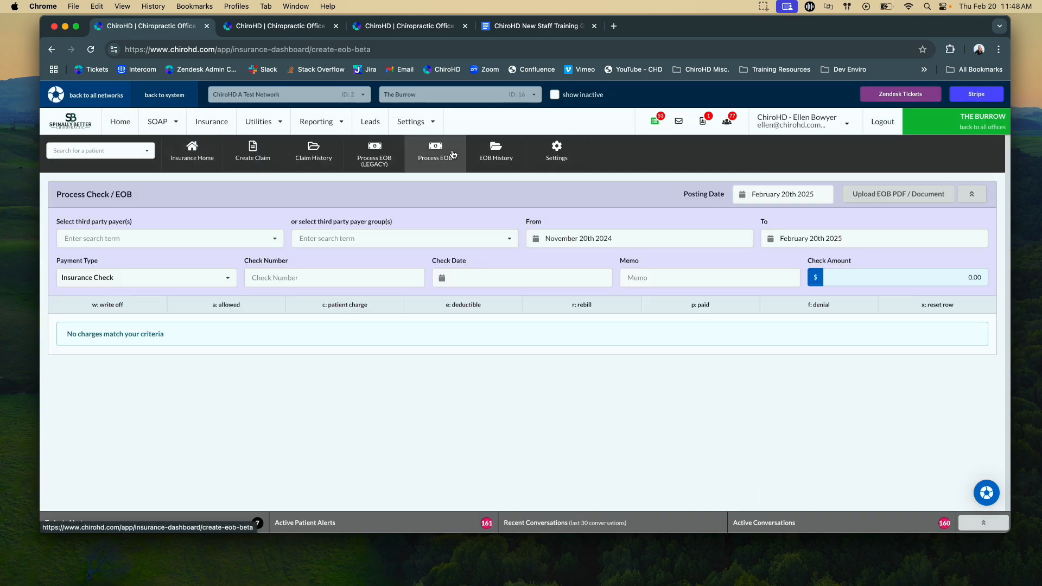
left_click(81, 239)
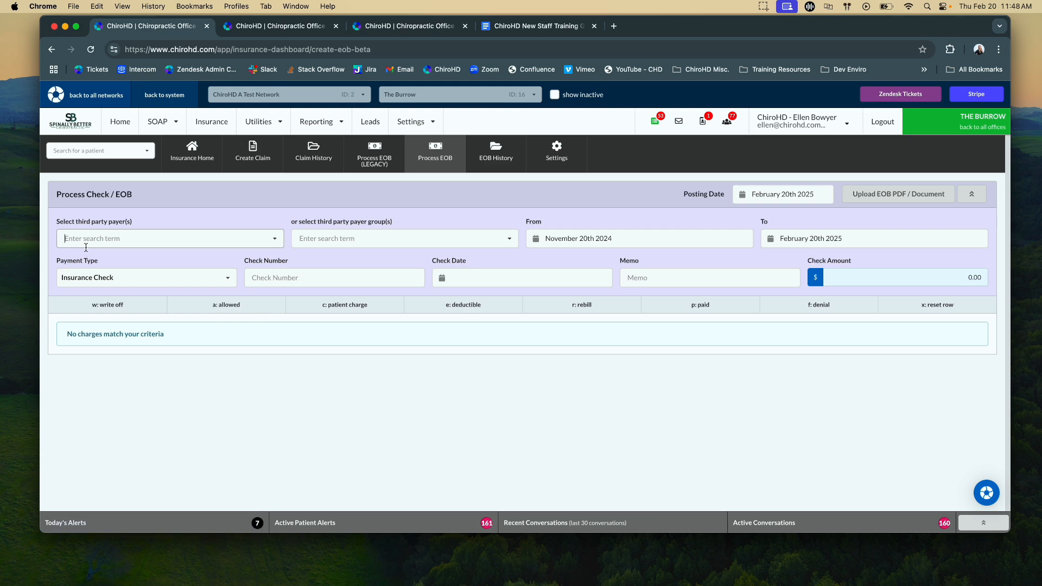
type("blu")
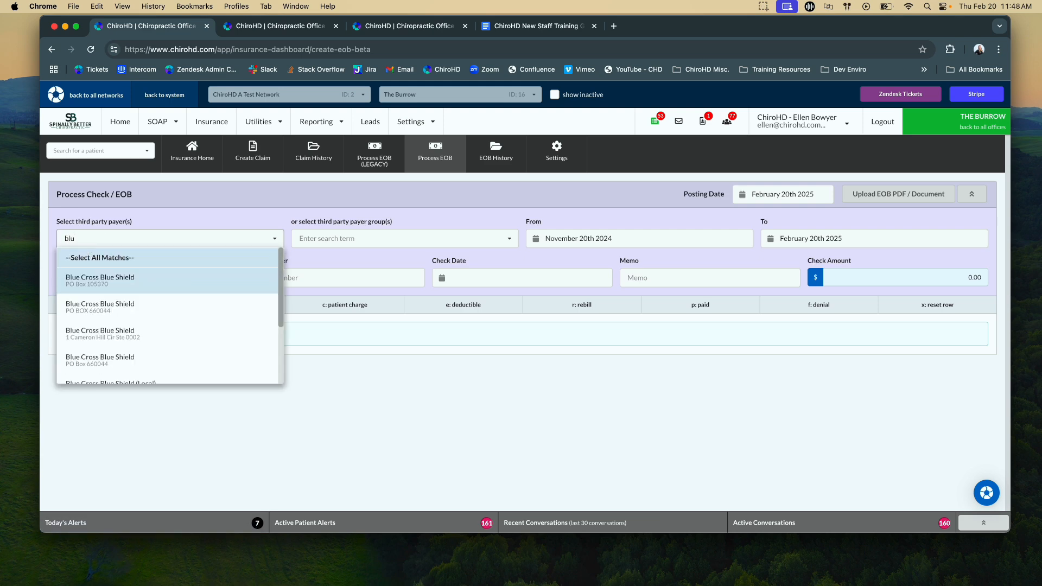
left_click(87, 257)
scroll(177, 385, "down", 4)
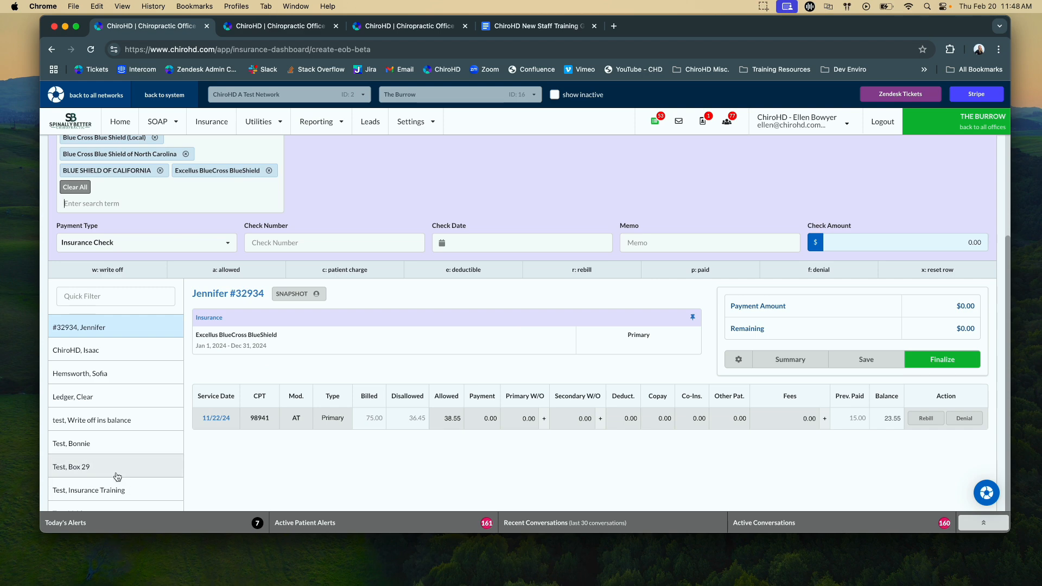
- Clear the write-off amount on the Feb 20, 2025 Medicare adjustment in the test patient's ledger and save the change
left_click(118, 117)
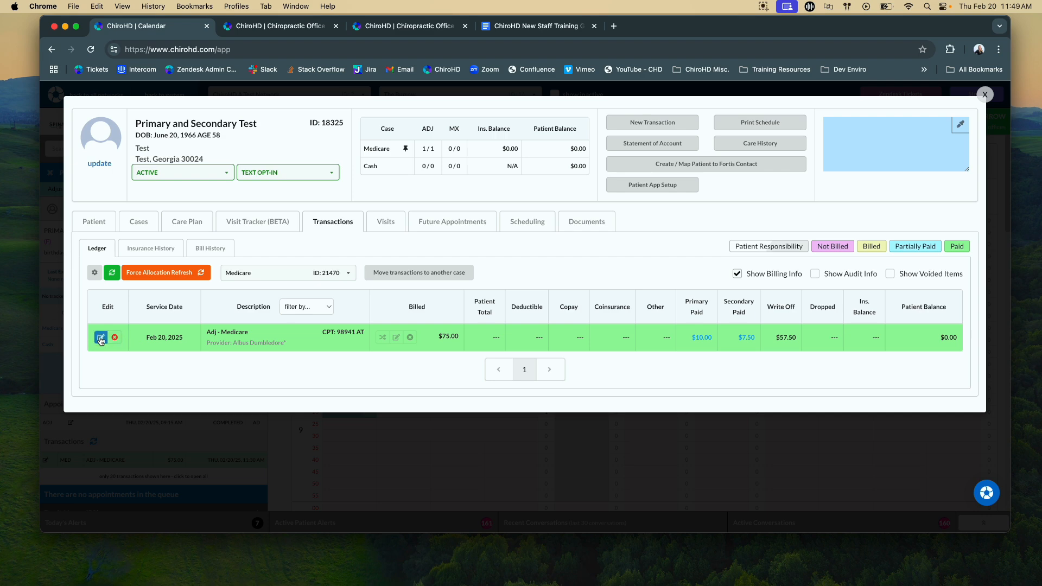
left_click(396, 337)
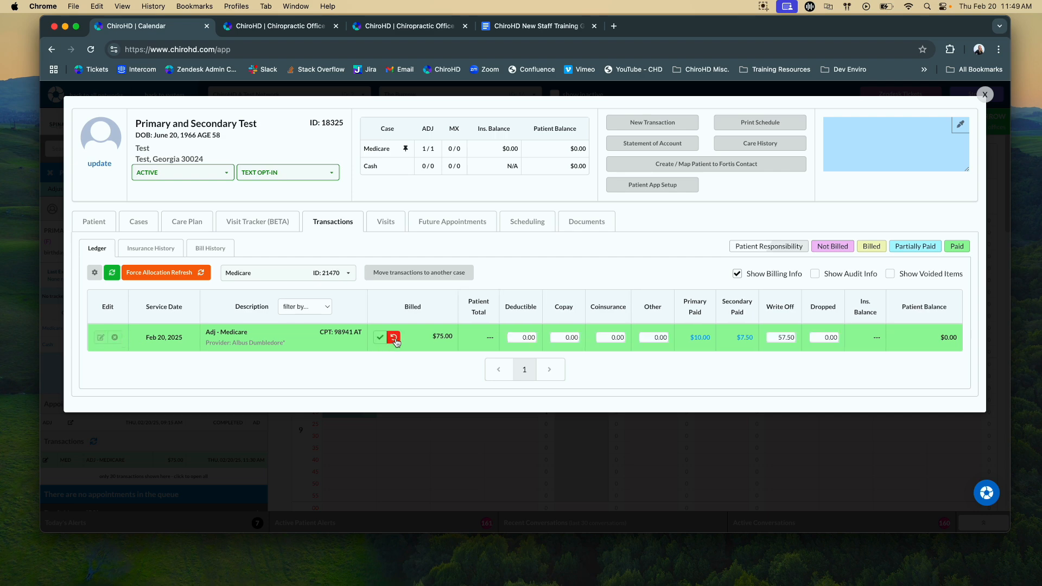
left_click(776, 334)
key("BackSpace")
left_click(379, 338)
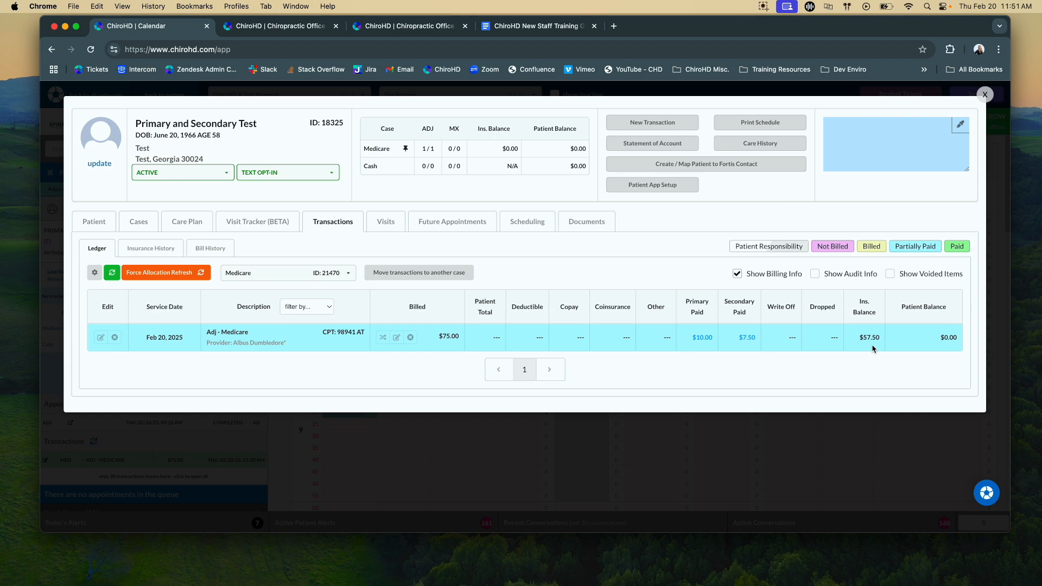
left_click(984, 94)
- Check the primary-and-secondary test patient's charges in a new EOB for all third-party payers matching "blue", then return to the calendar
left_click(216, 130)
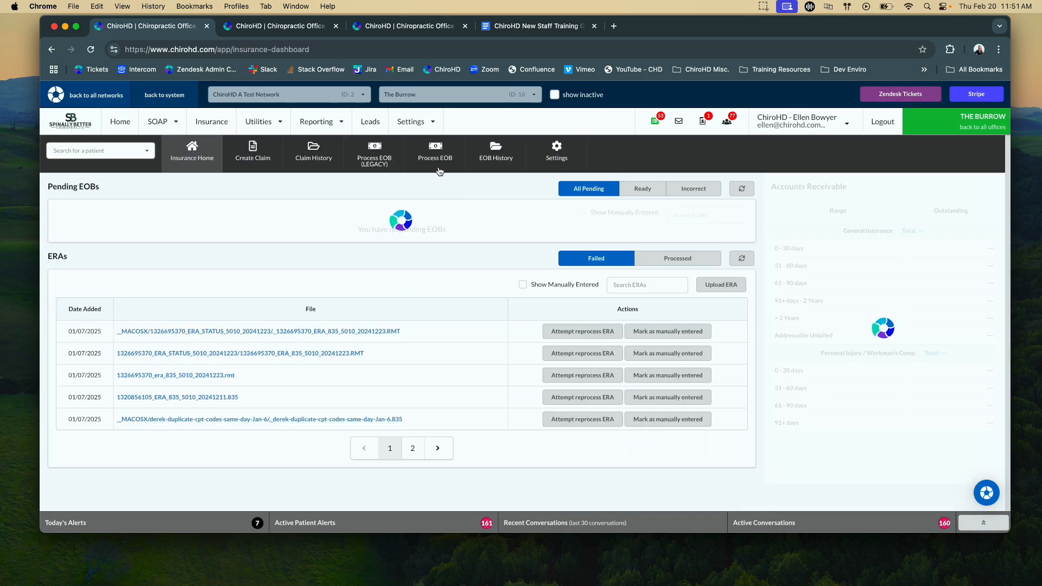
left_click(435, 153)
left_click(73, 251)
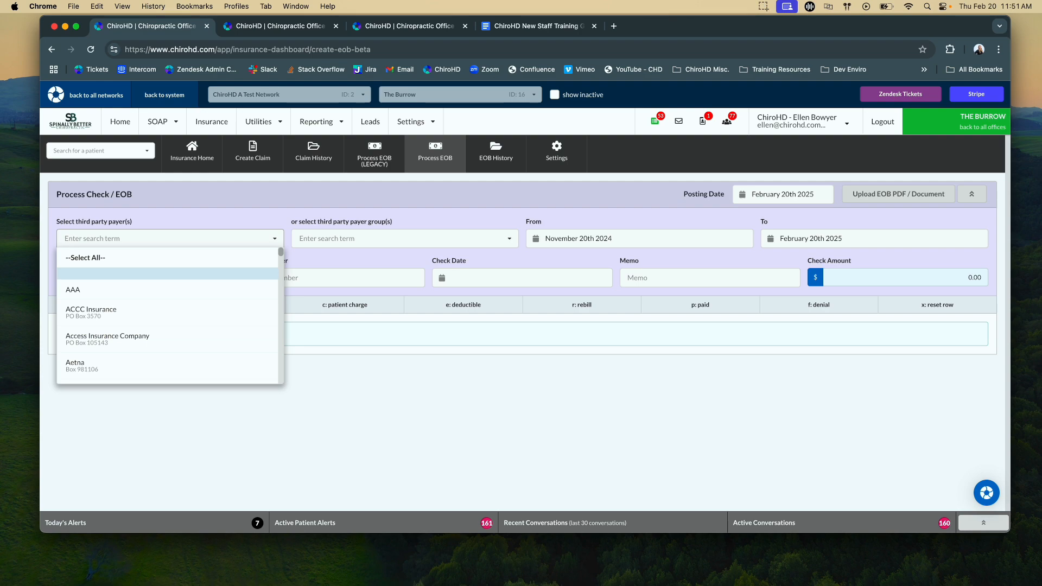
type("blue")
left_click(90, 258)
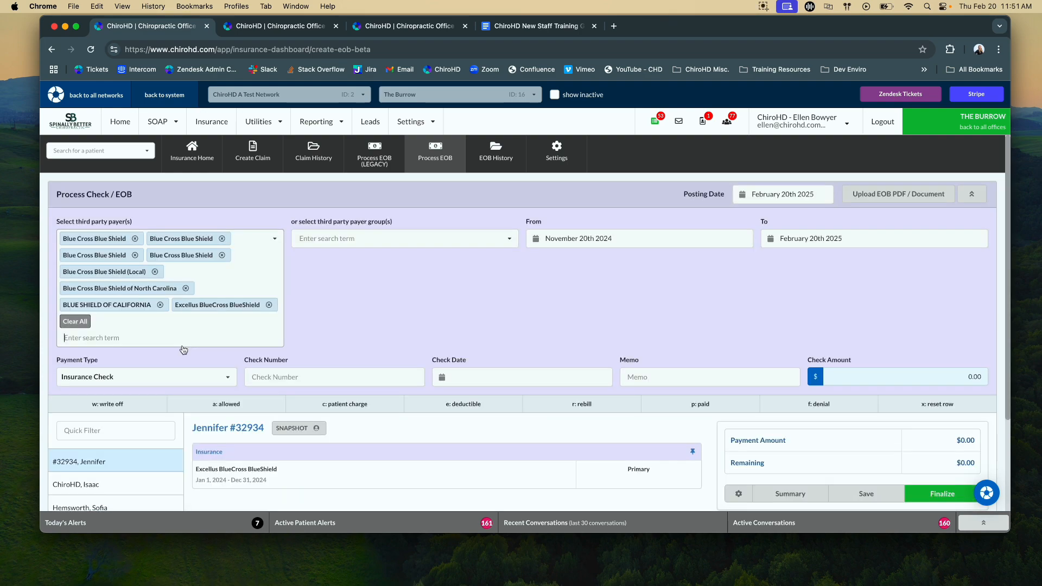
scroll(183, 350, "down", 3)
left_click(109, 490)
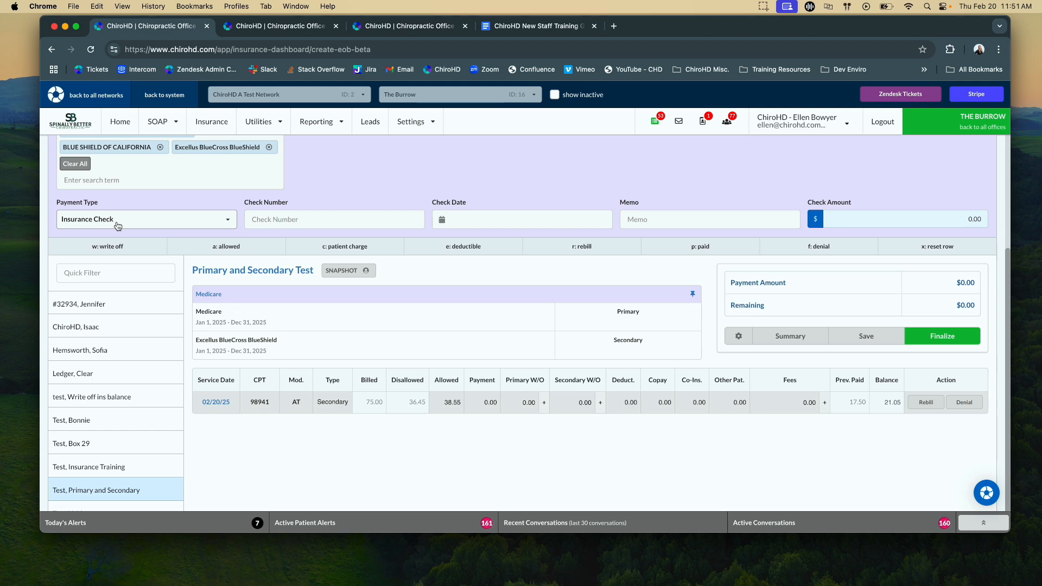
left_click(129, 130)
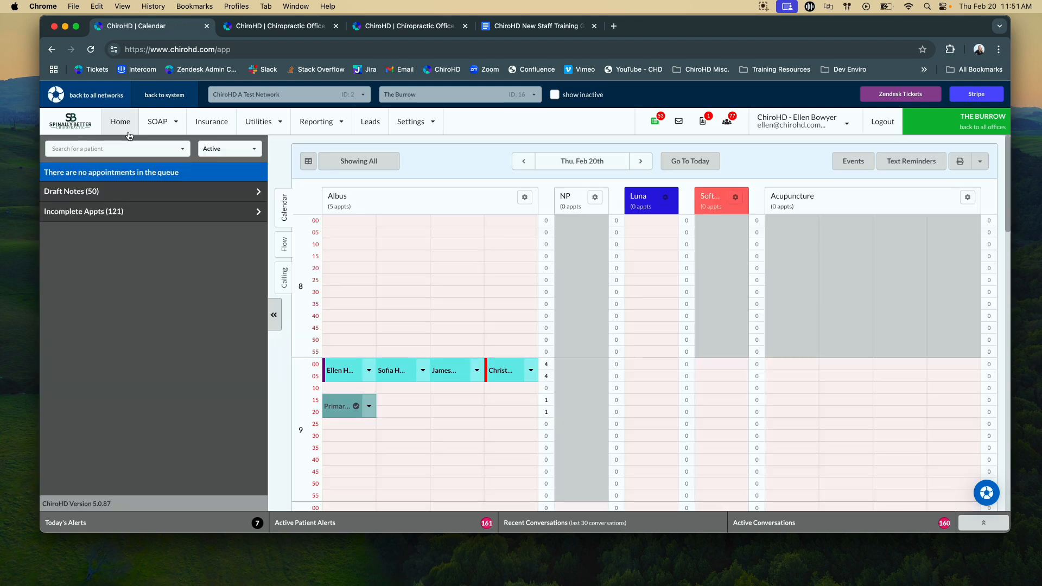